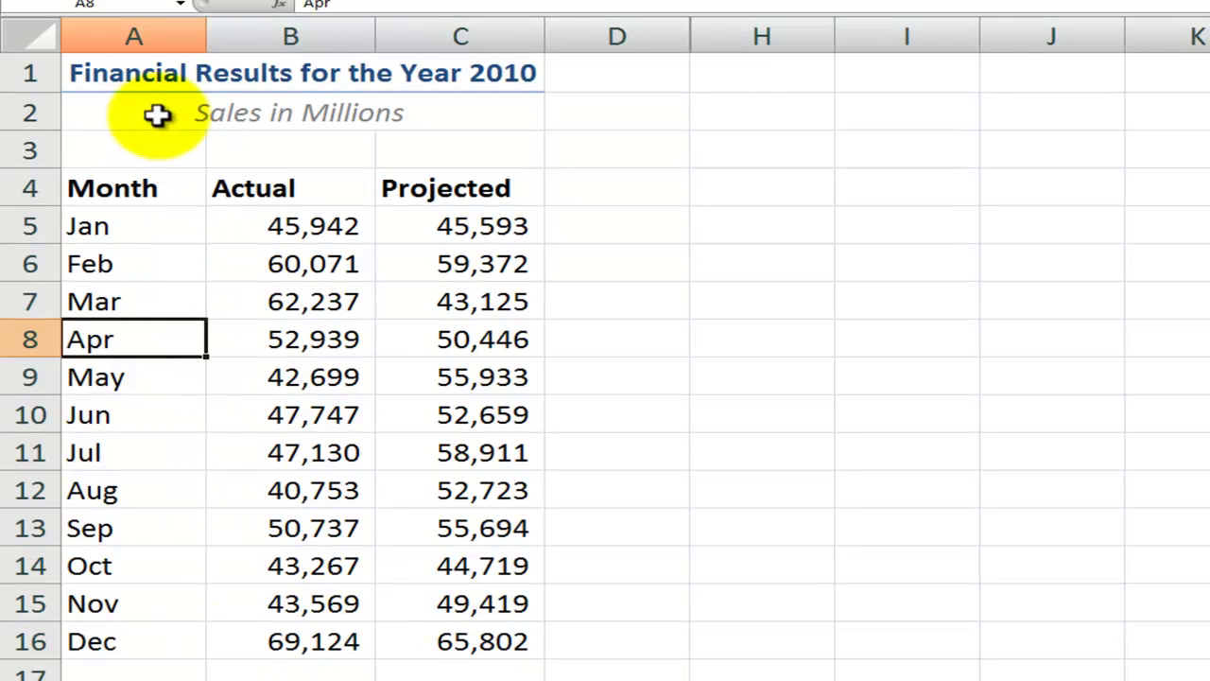
- Unhide the hidden columns between D and H beside the Financial Results table
{"action": "left_click", "coordinate": [156, 113]}
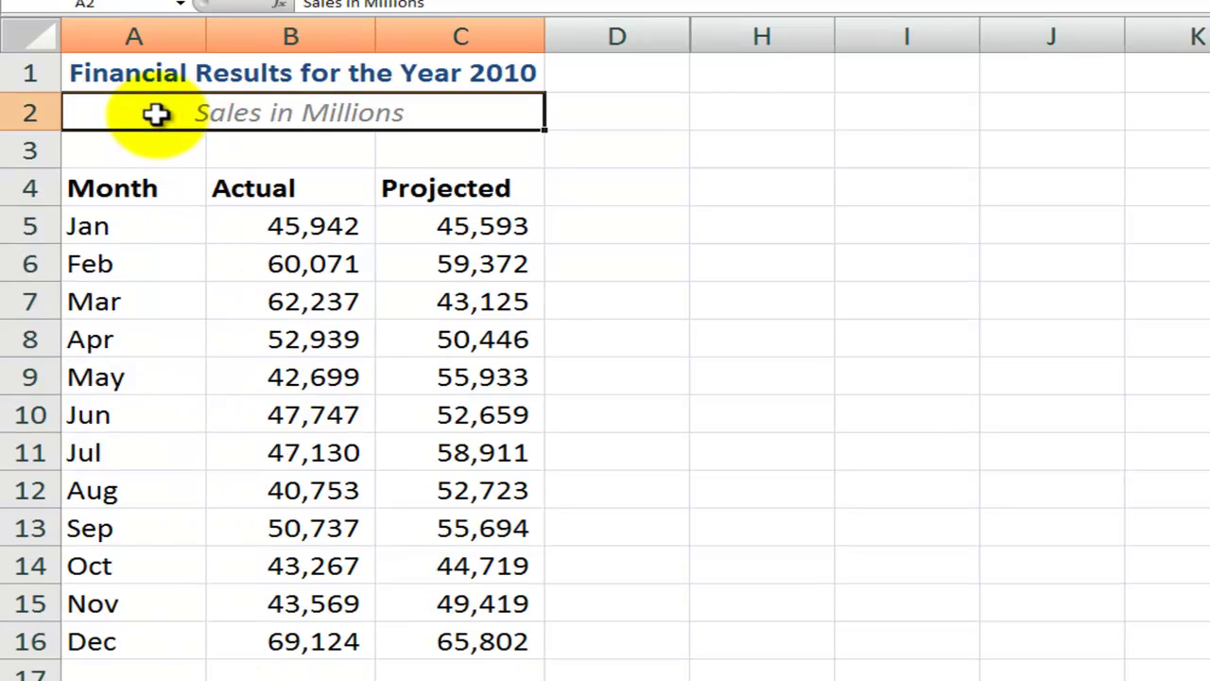
{"action": "left_click", "coordinate": [265, 225]}
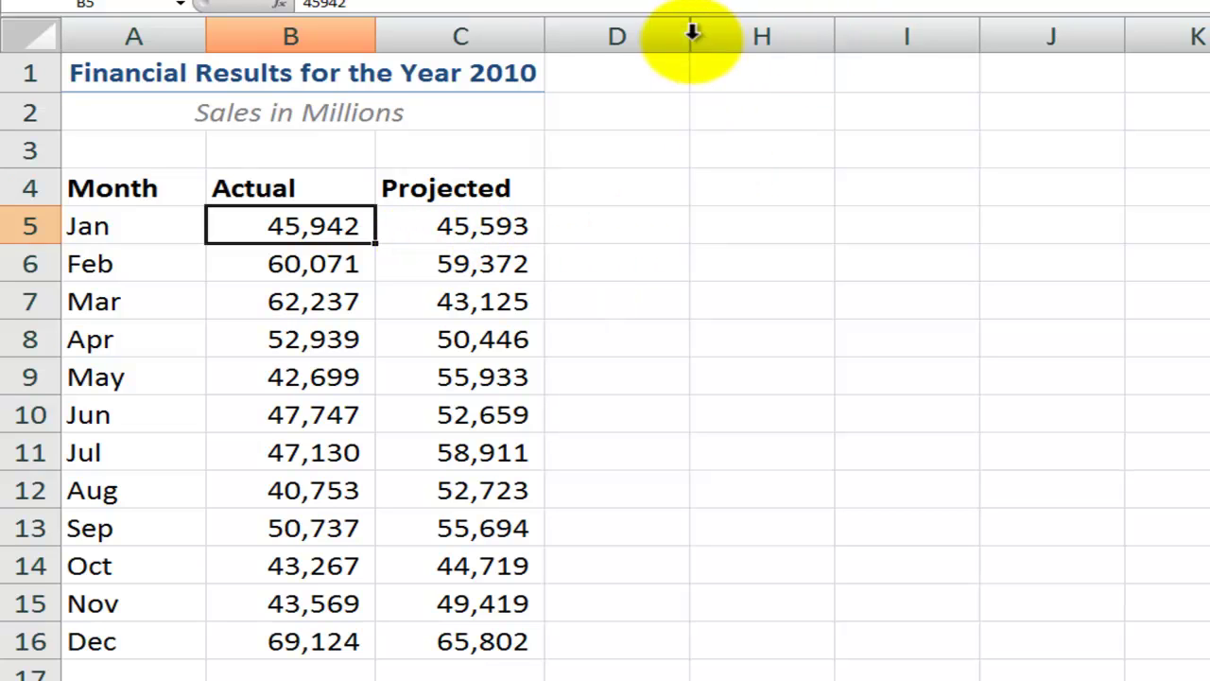
{"action": "left_click_drag", "start_coordinate": [617, 34], "coordinate": [745, 27]}
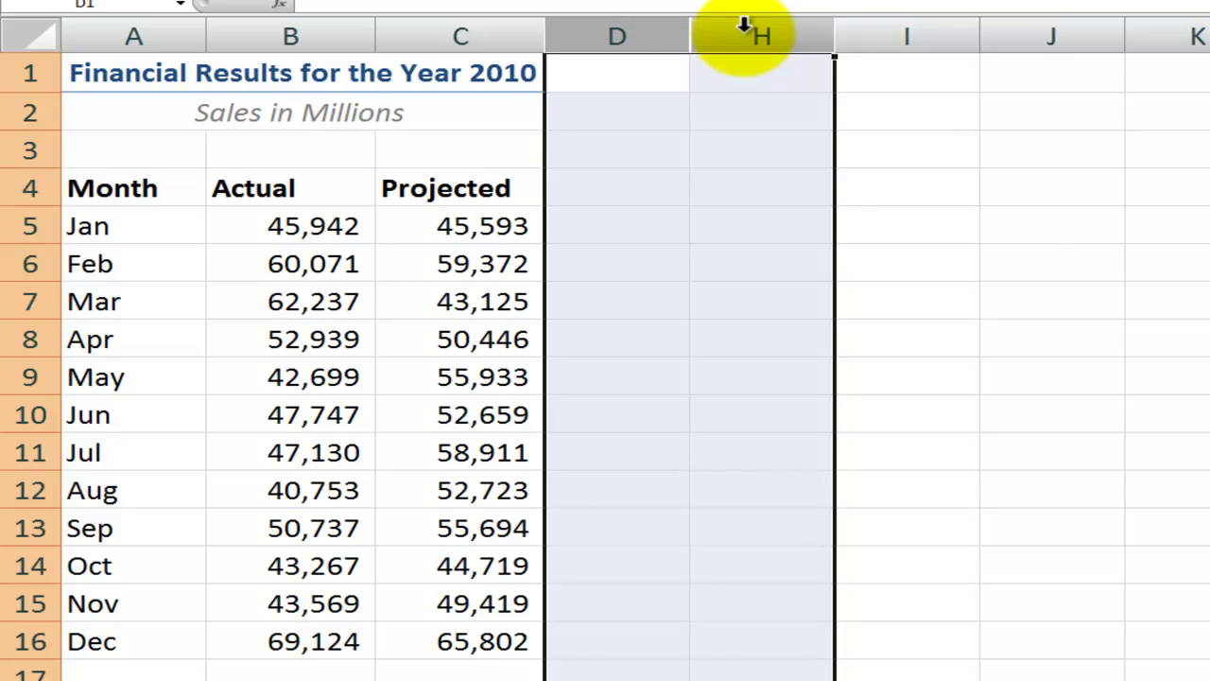
{"action": "right_click", "coordinate": [745, 26]}
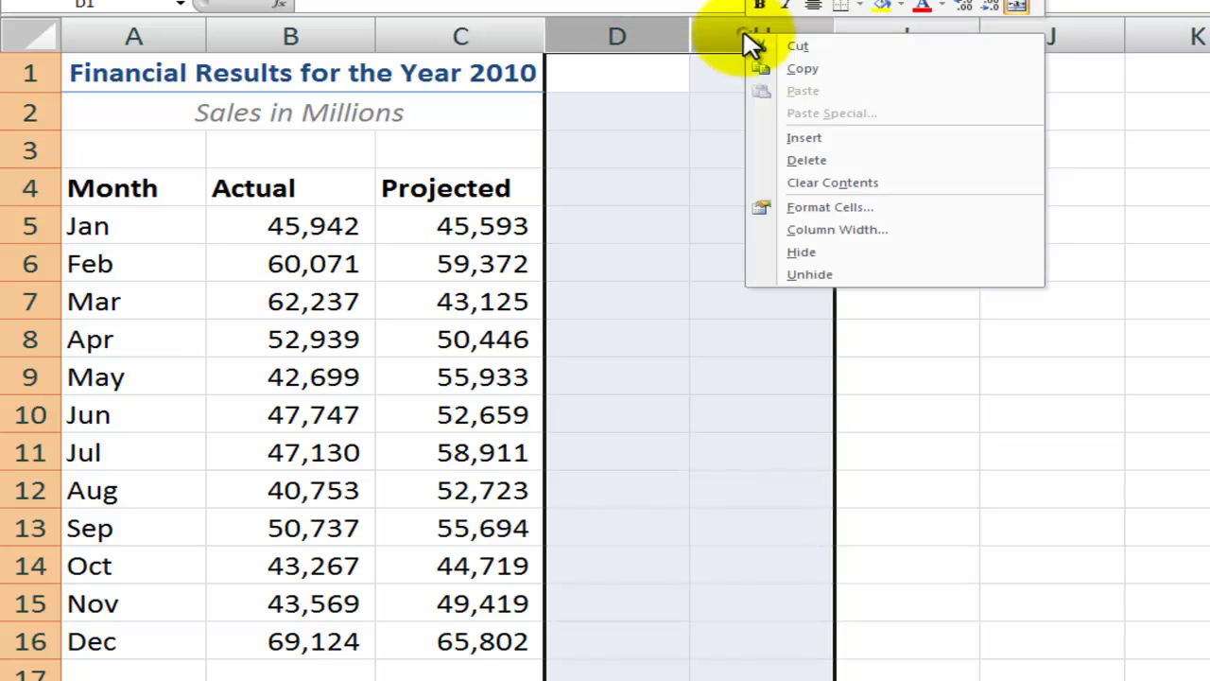
{"action": "left_click", "coordinate": [821, 277]}
- Inspect the January formulas in F5 and G5 and compare them with the source figure in B5 and the table's subtitle
{"action": "left_click", "coordinate": [974, 225]}
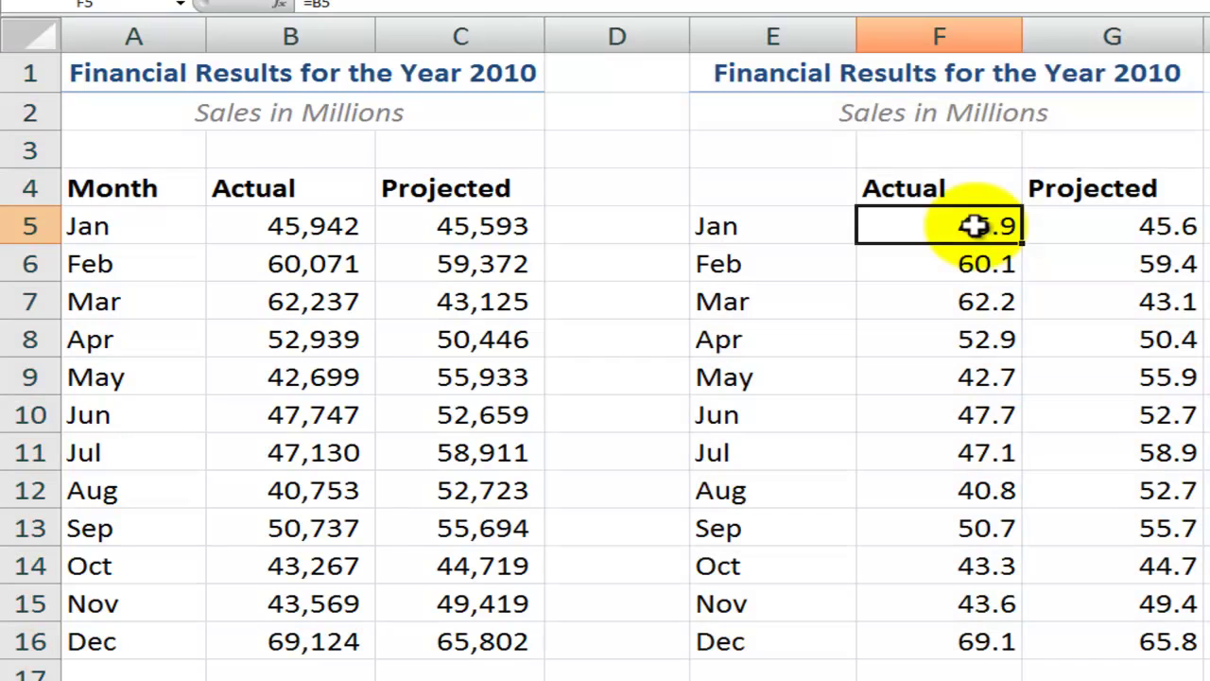
{"action": "double_click", "coordinate": [974, 225]}
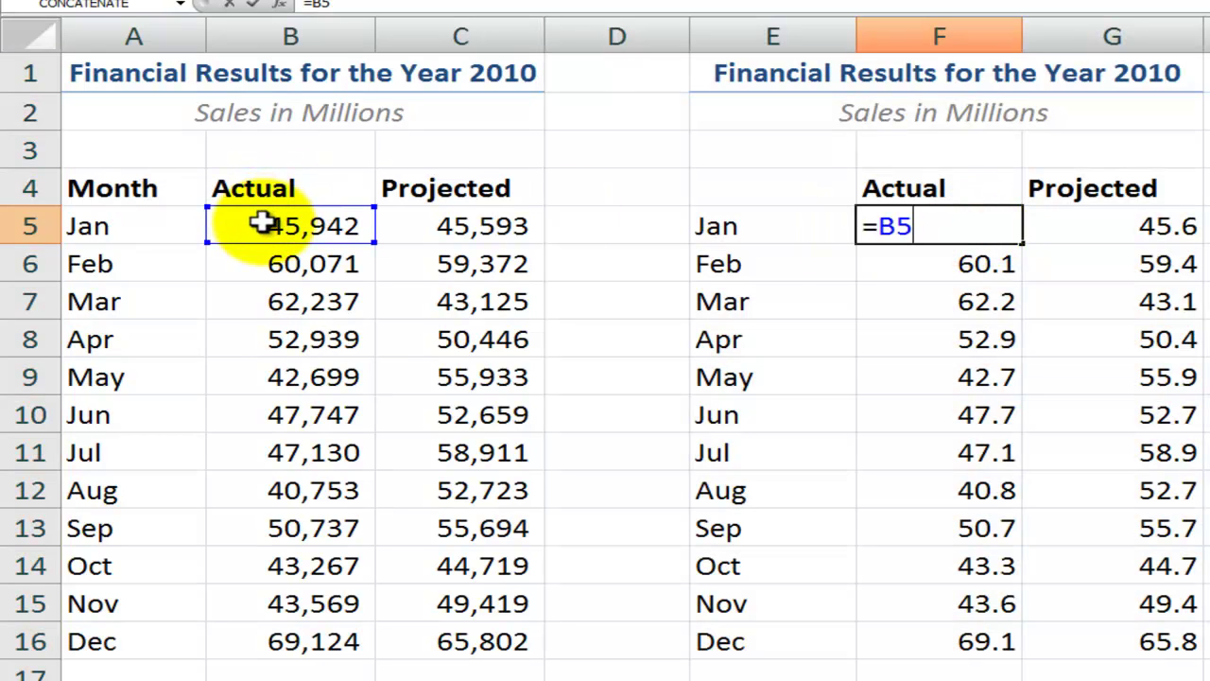
{"action": "key", "text": "Escape"}
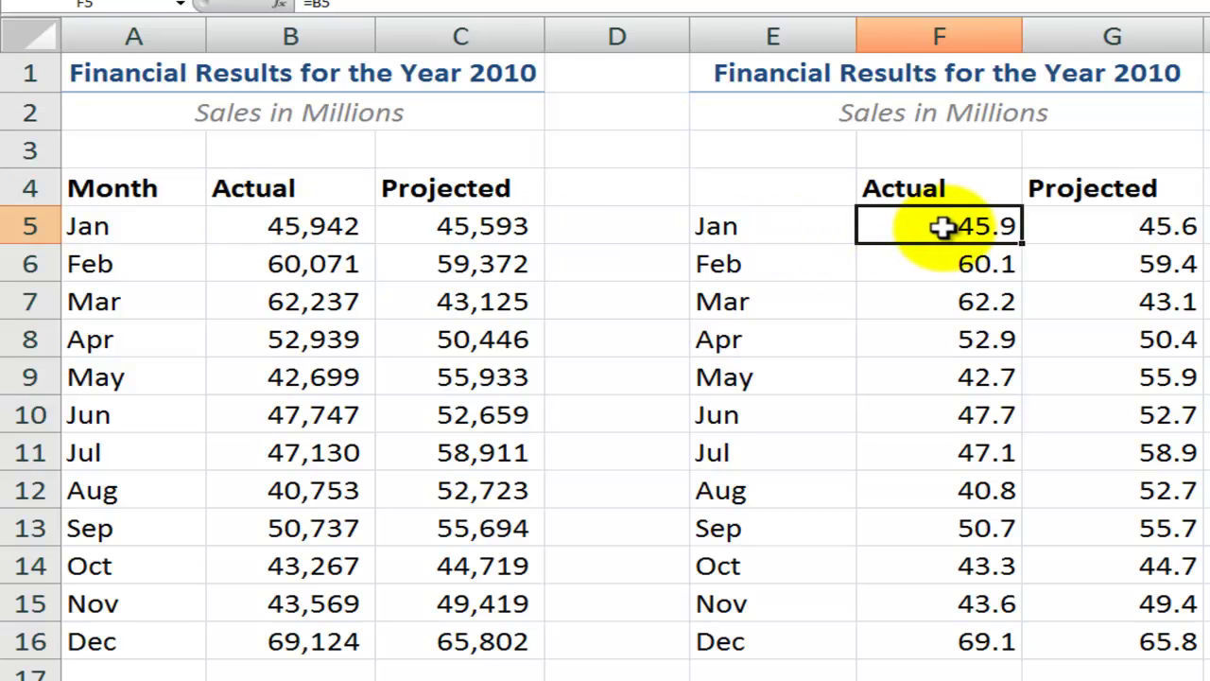
{"action": "left_click", "coordinate": [929, 113]}
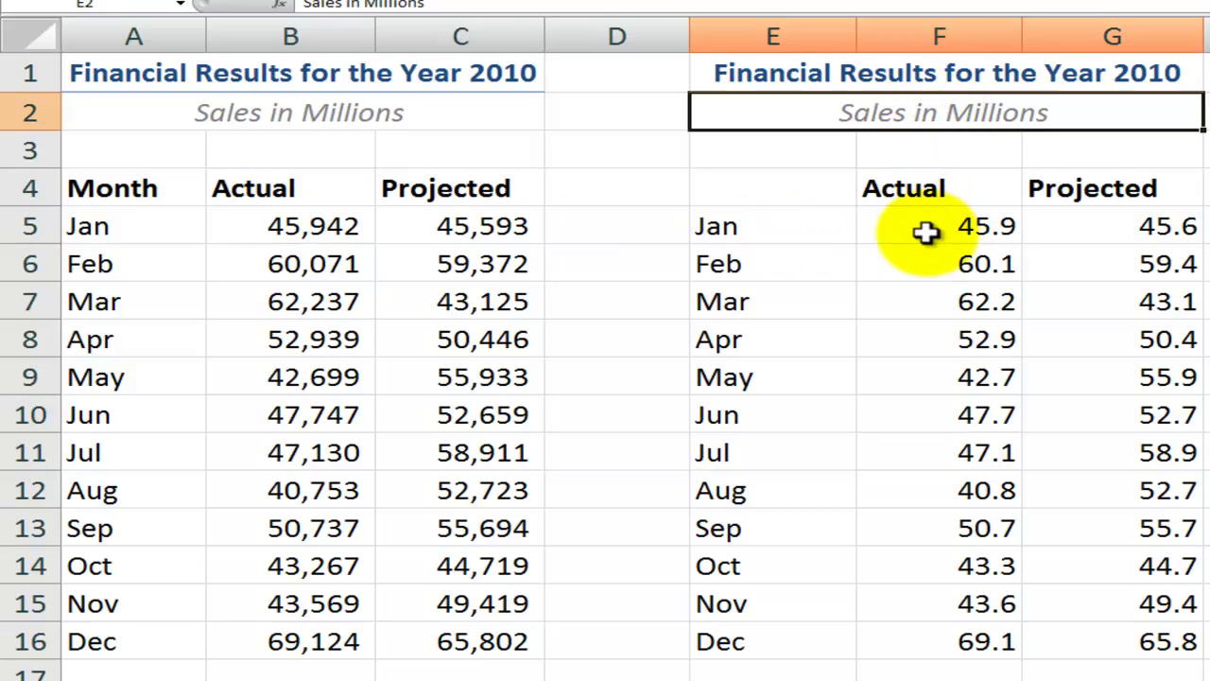
{"action": "left_click", "coordinate": [925, 232]}
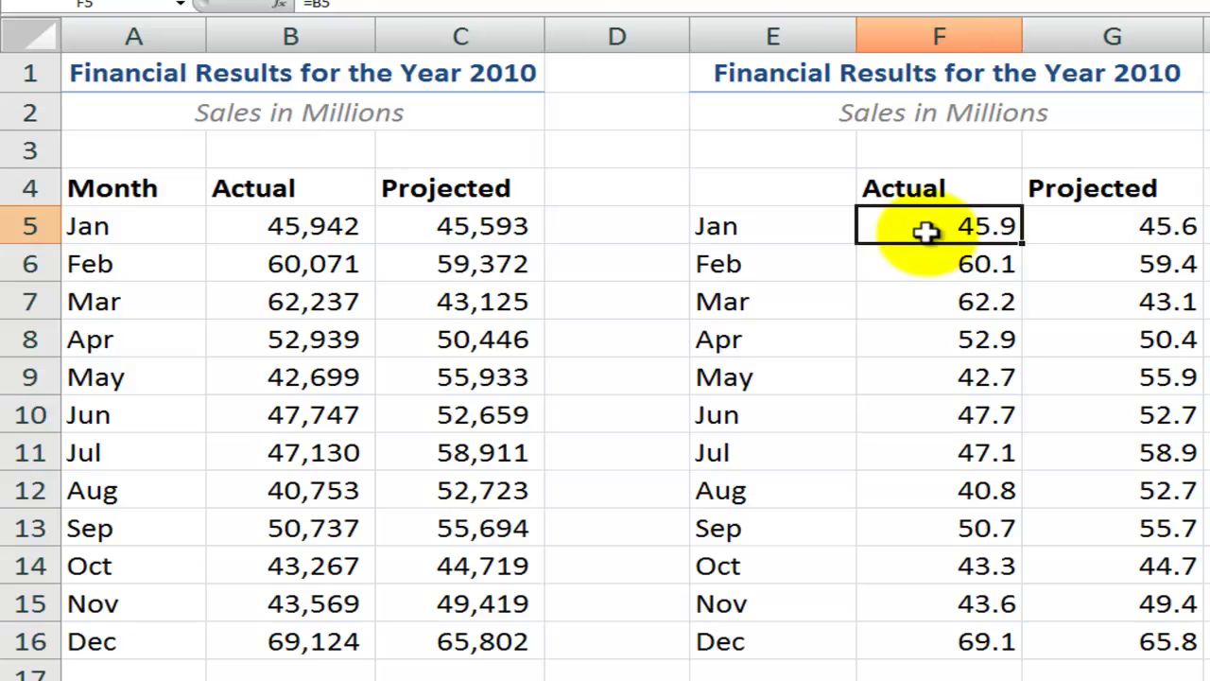
{"action": "left_click", "coordinate": [1089, 219]}
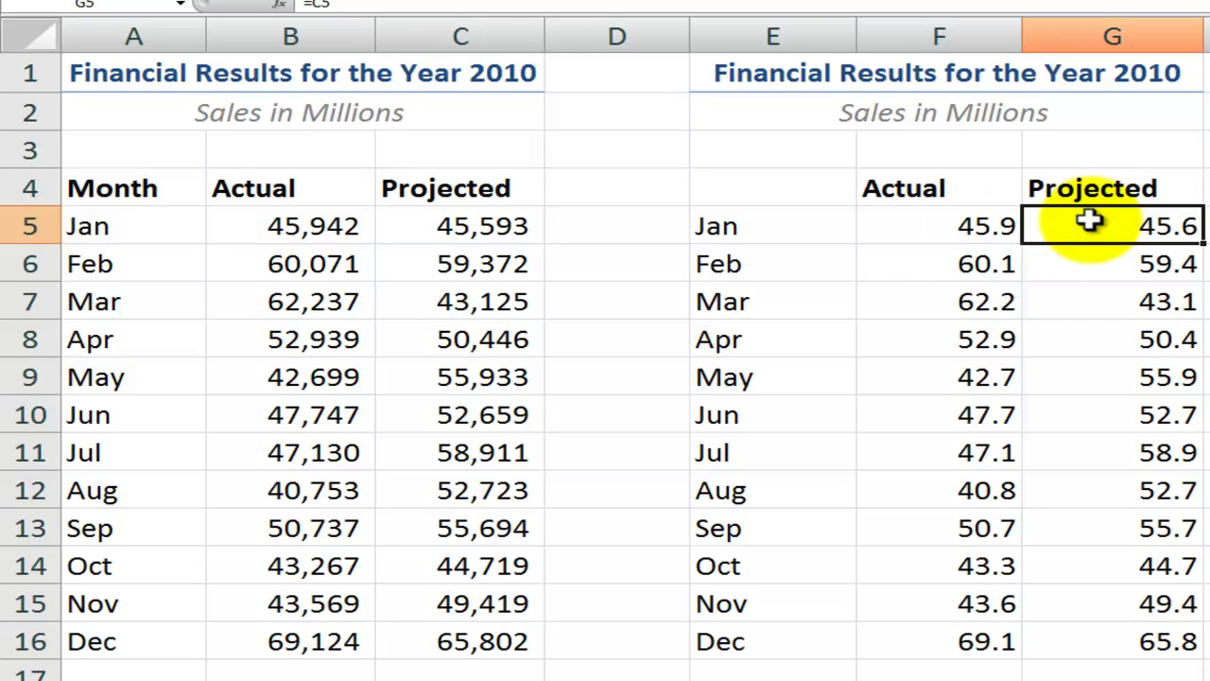
{"action": "left_click", "coordinate": [311, 227]}
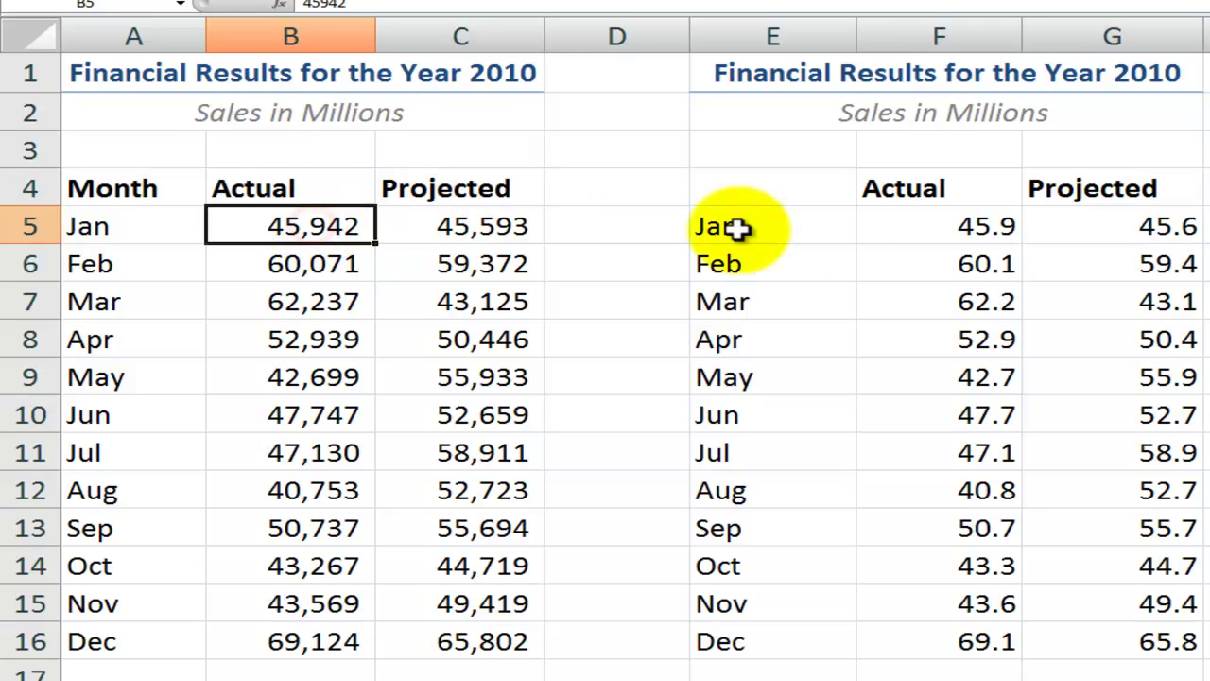
- Review the custom number format code applied to the January Actual figure in F5, leaving it as it is
{"action": "left_click", "coordinate": [927, 225]}
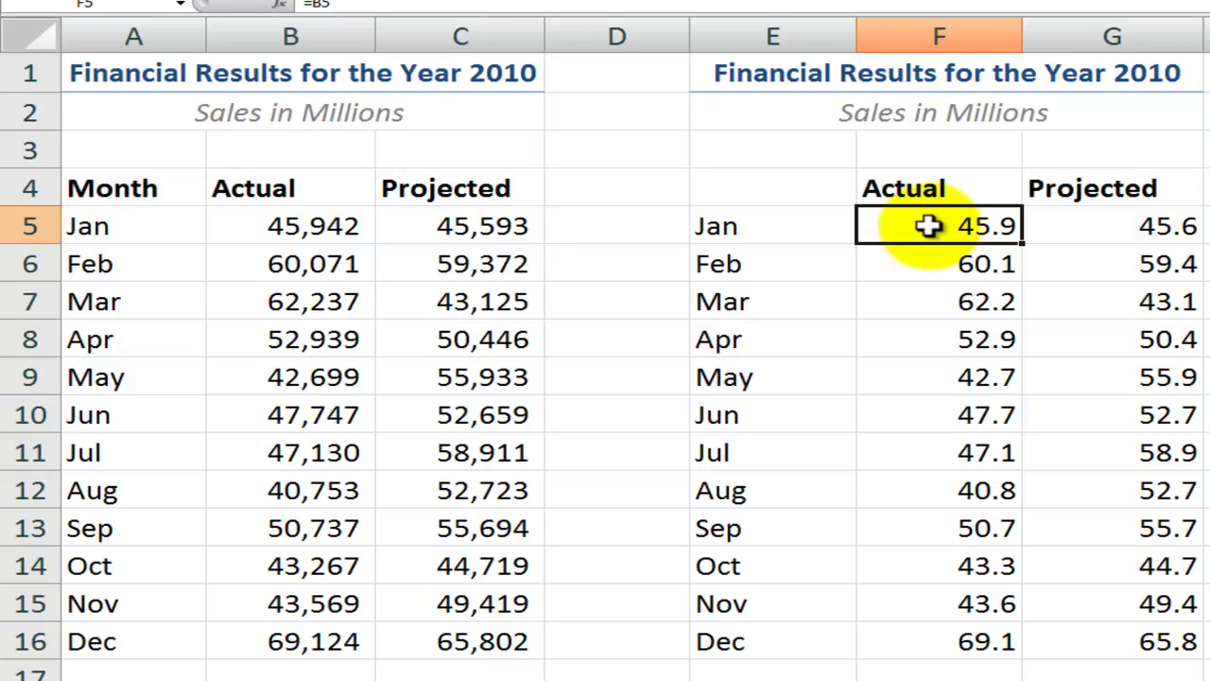
{"action": "right_click", "coordinate": [929, 226]}
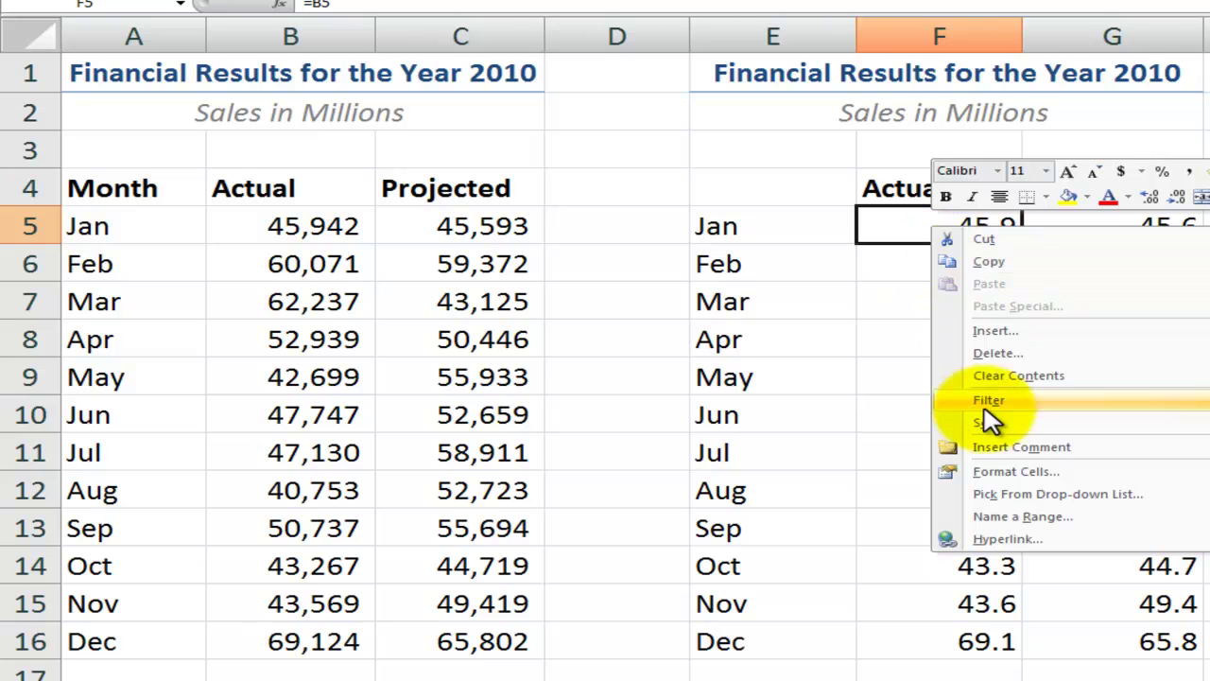
{"action": "left_click", "coordinate": [1012, 472]}
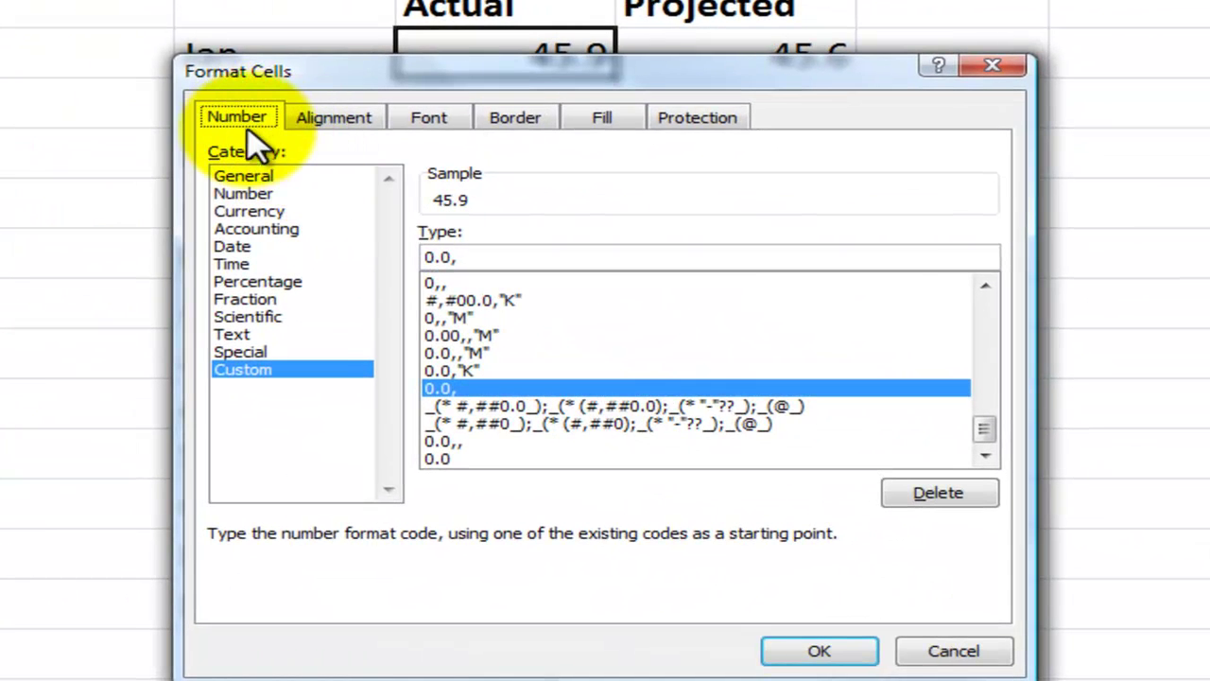
{"action": "left_click", "coordinate": [272, 371]}
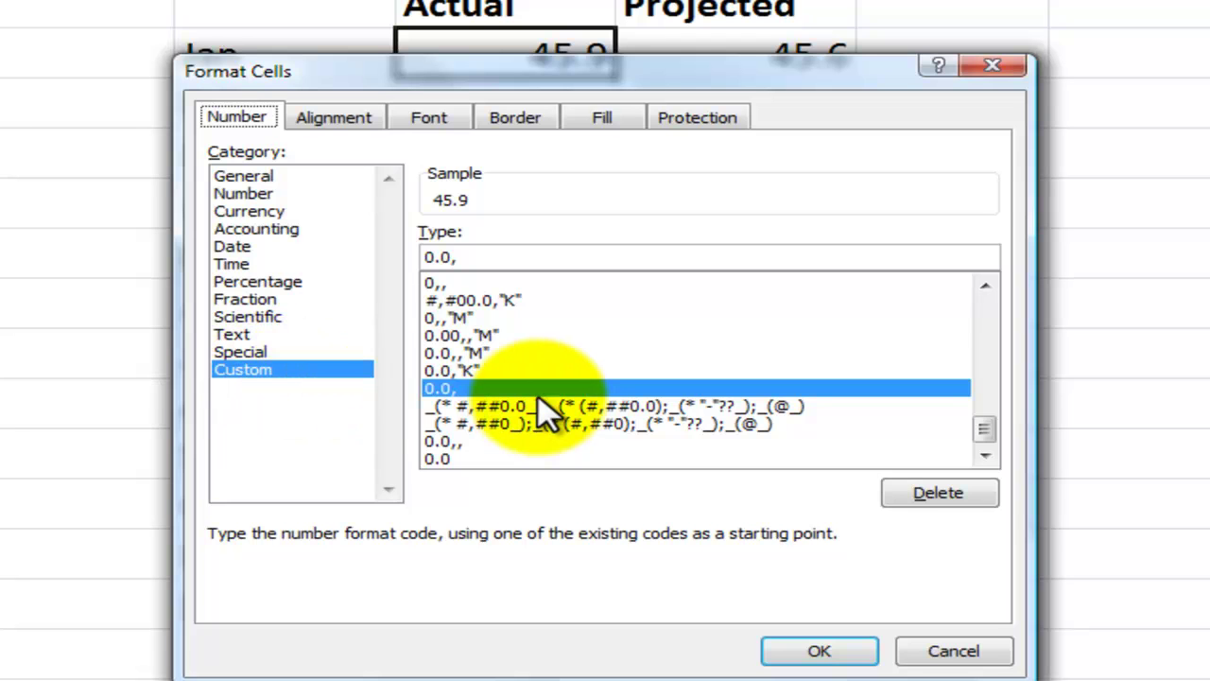
{"action": "left_click", "coordinate": [501, 256]}
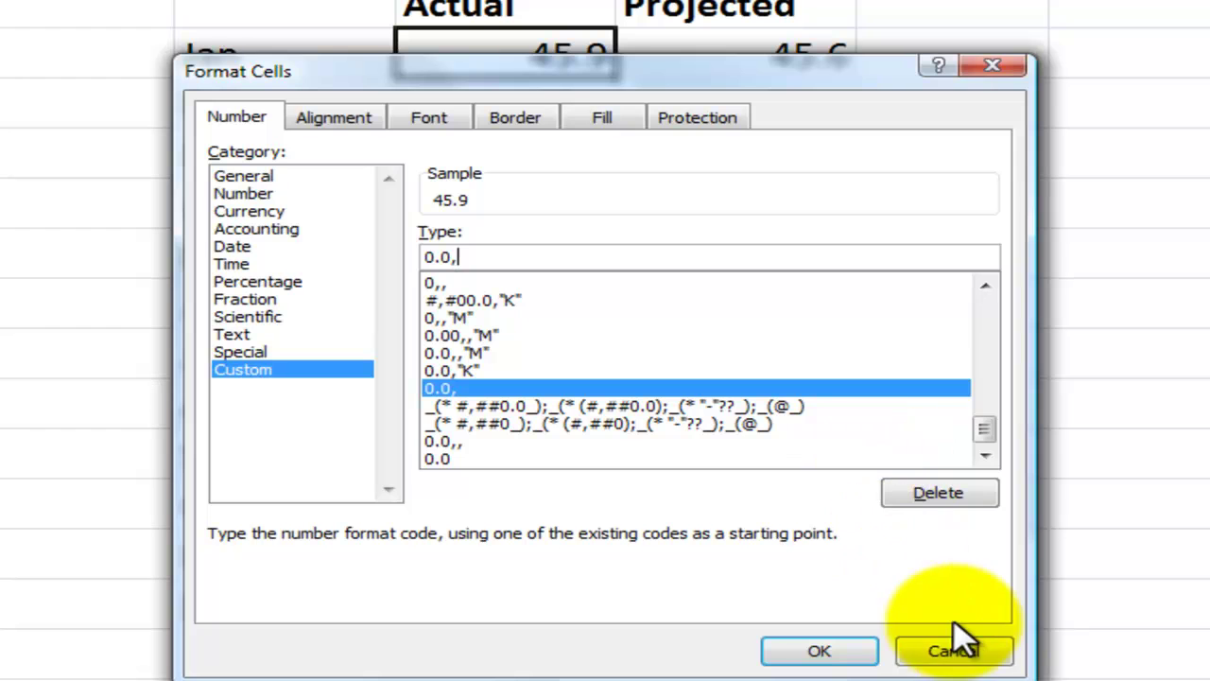
{"action": "left_click", "coordinate": [956, 646]}
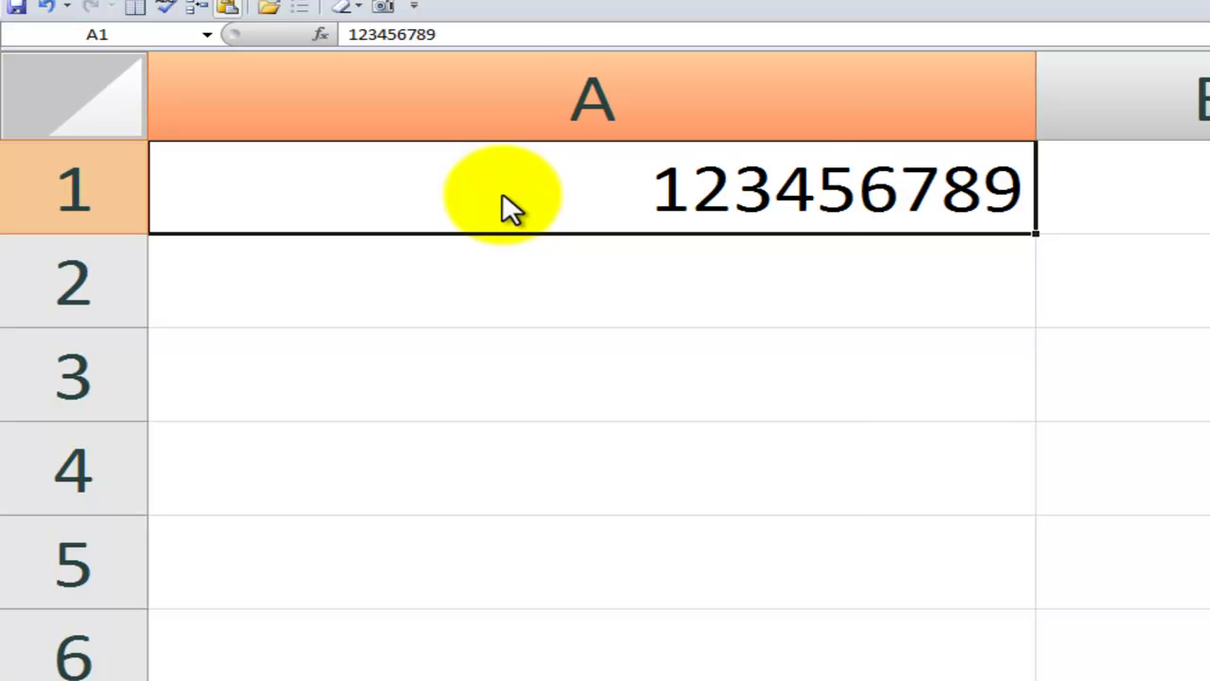
- Apply the custom number format 0.0, to cell A1, which holds 123456789
{"action": "right_click", "coordinate": [506, 208]}
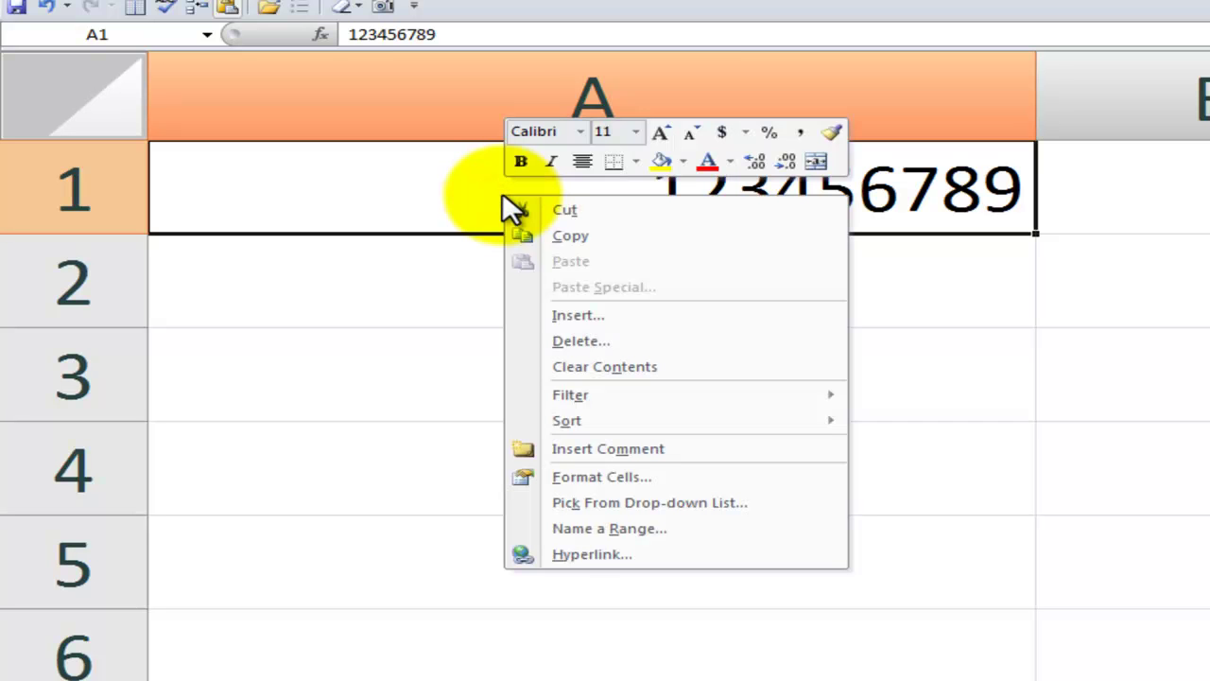
{"action": "left_click", "coordinate": [612, 481]}
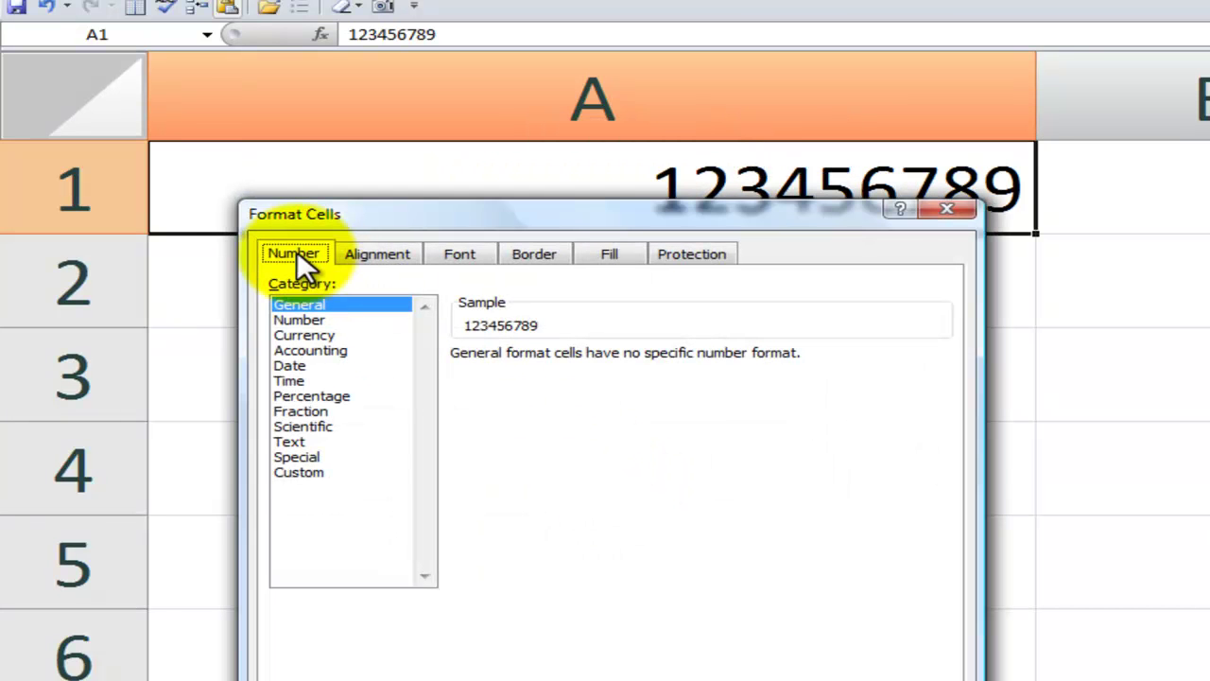
{"action": "left_click", "coordinate": [301, 472]}
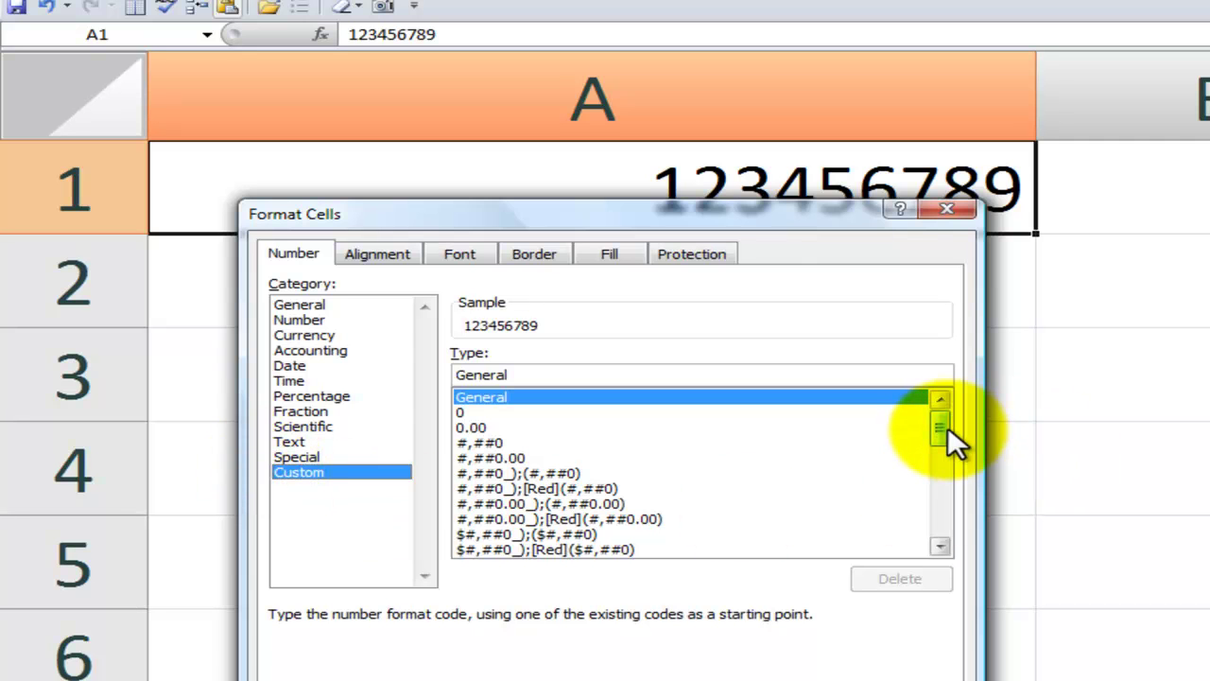
{"action": "mouse_move", "coordinate": [946, 430]}
{"action": "left_mouse_down"}
{"action": "mouse_move", "coordinate": [942, 531]}
{"action": "mouse_move", "coordinate": [948, 418]}
{"action": "left_mouse_up"}
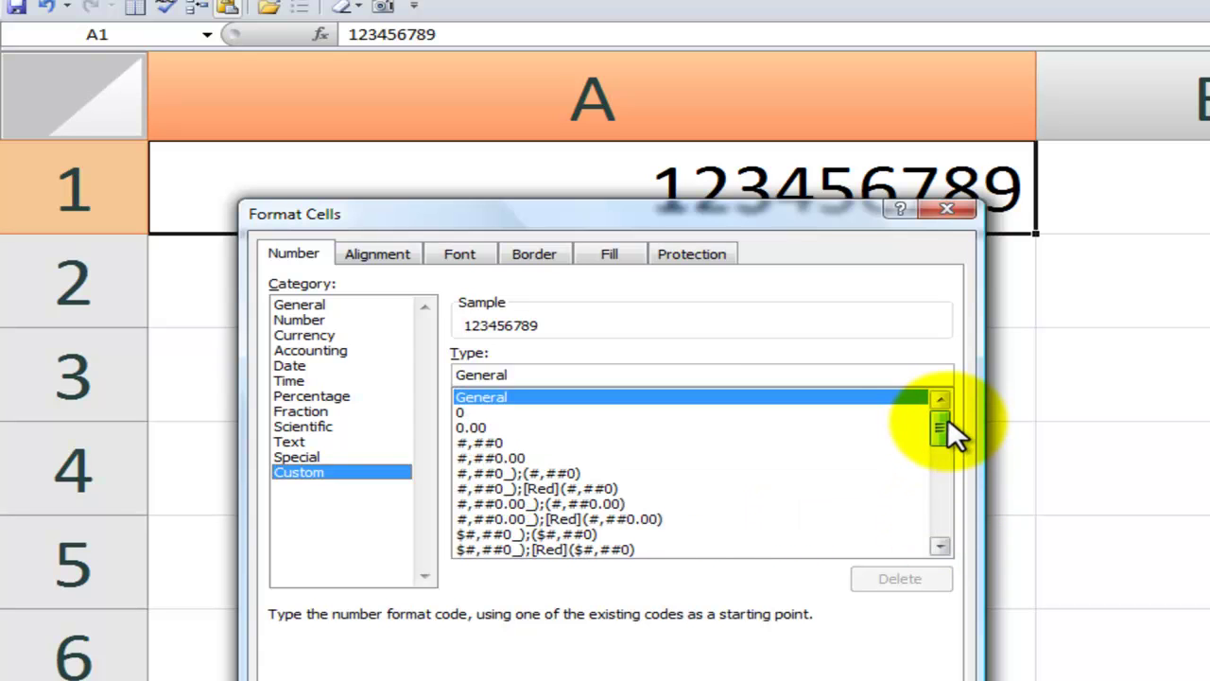
{"action": "double_click", "coordinate": [520, 374]}
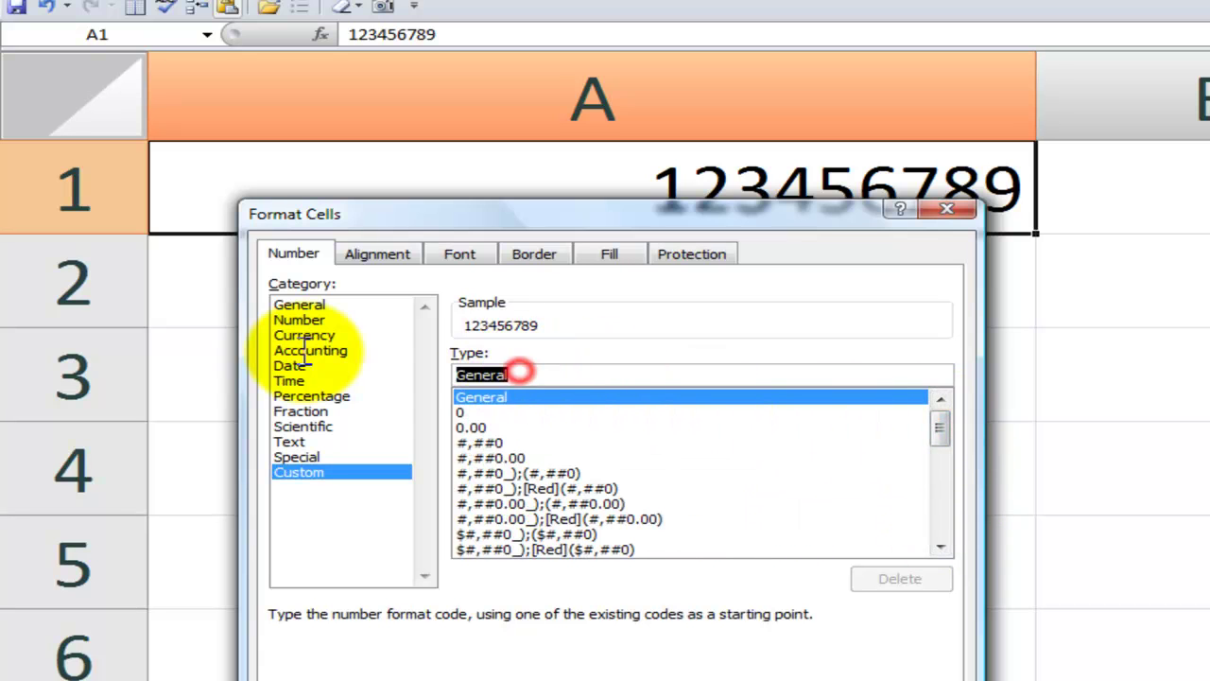
{"action": "key", "text": "Delete"}
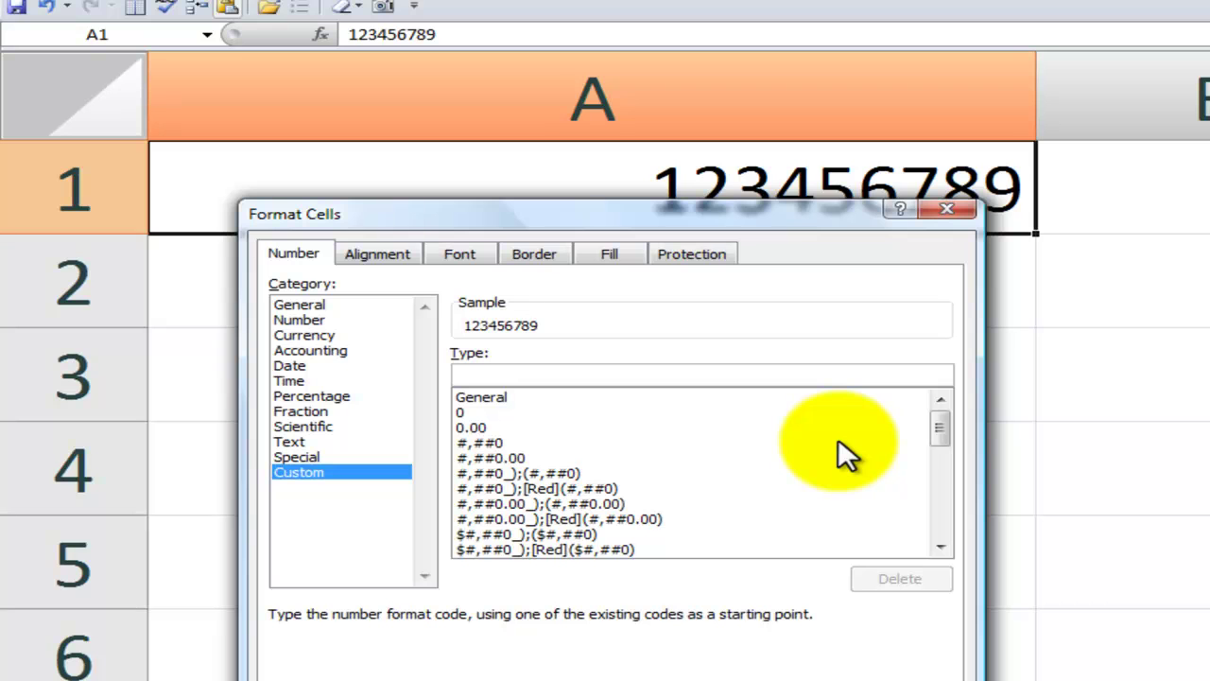
{"action": "type", "text": "0."}
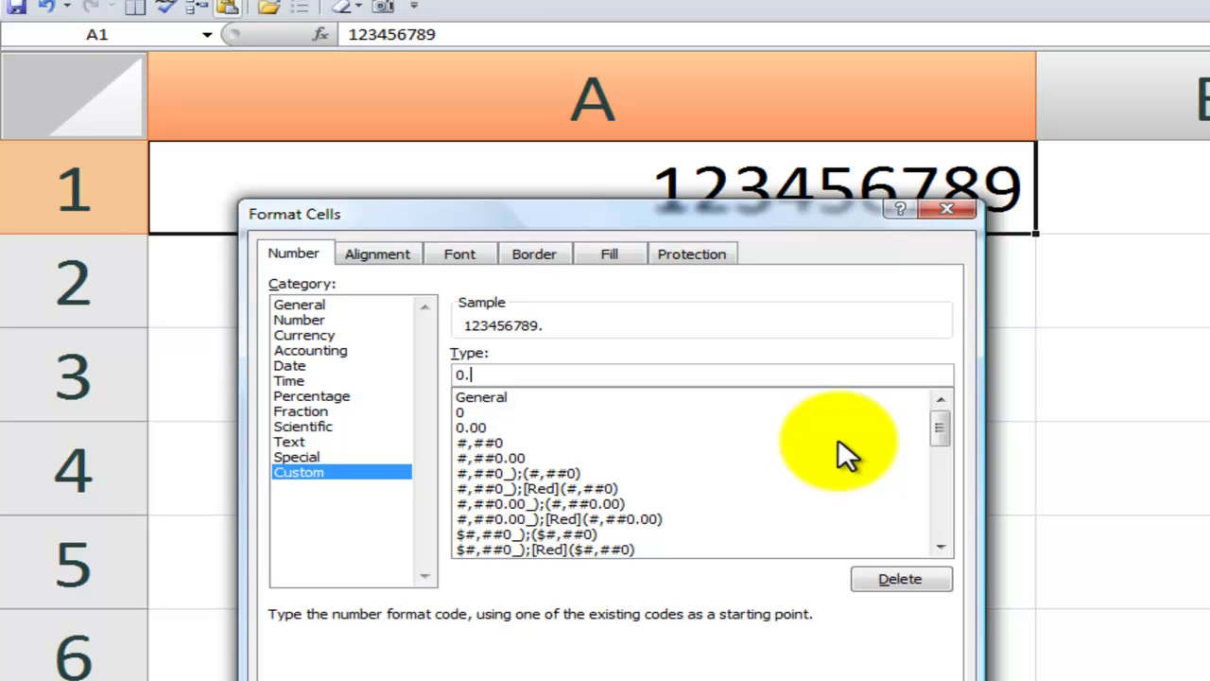
{"action": "type", "text": "0,"}
{"action": "left_click", "coordinate": [799, 676]}
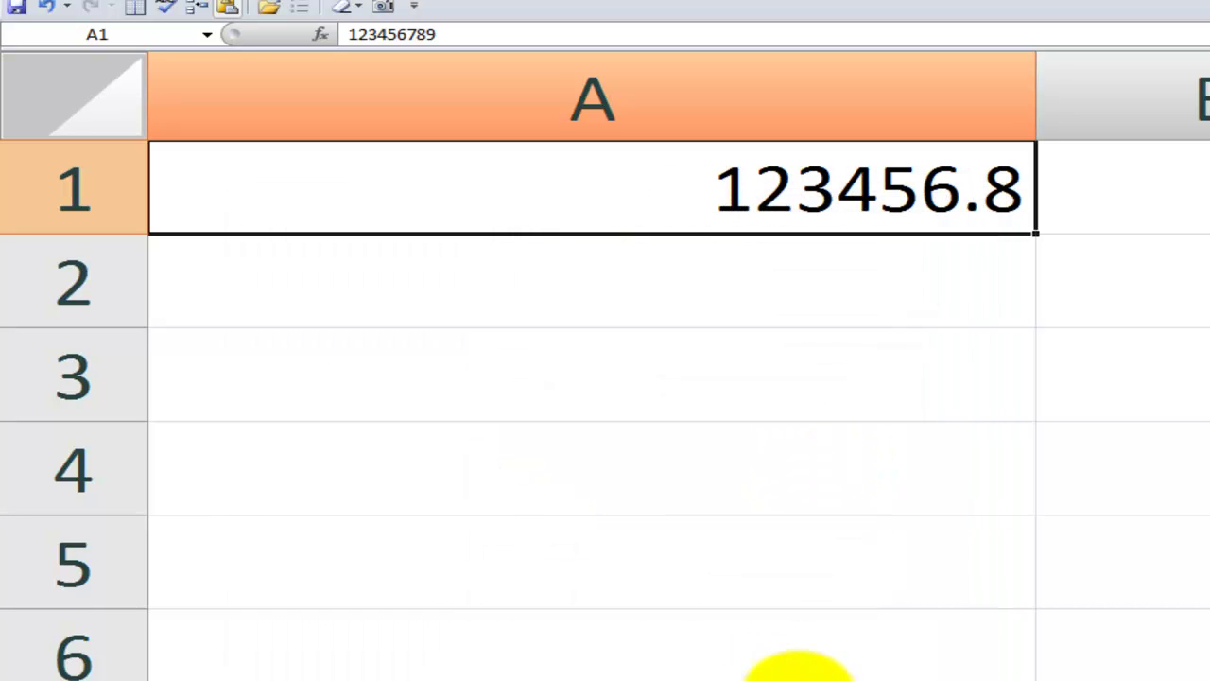
- Change the custom number format of cell A1 to 0.0,, and check the cell's underlying value
{"action": "right_click", "coordinate": [617, 200]}
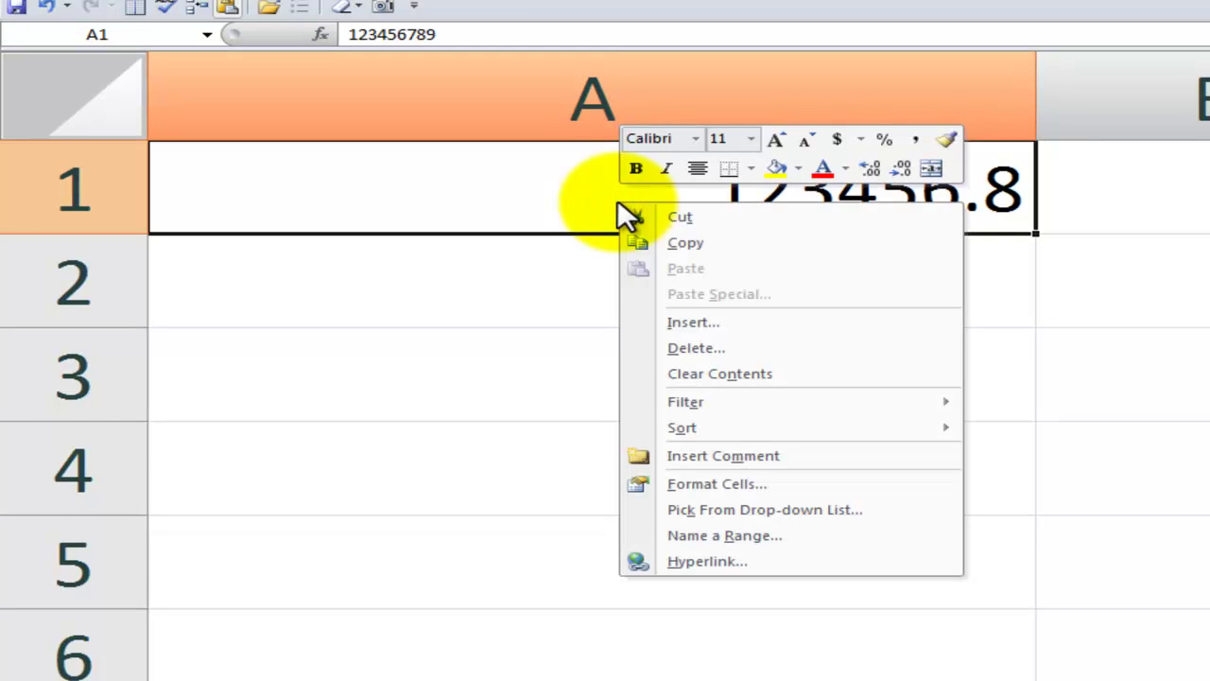
{"action": "left_click", "coordinate": [695, 484]}
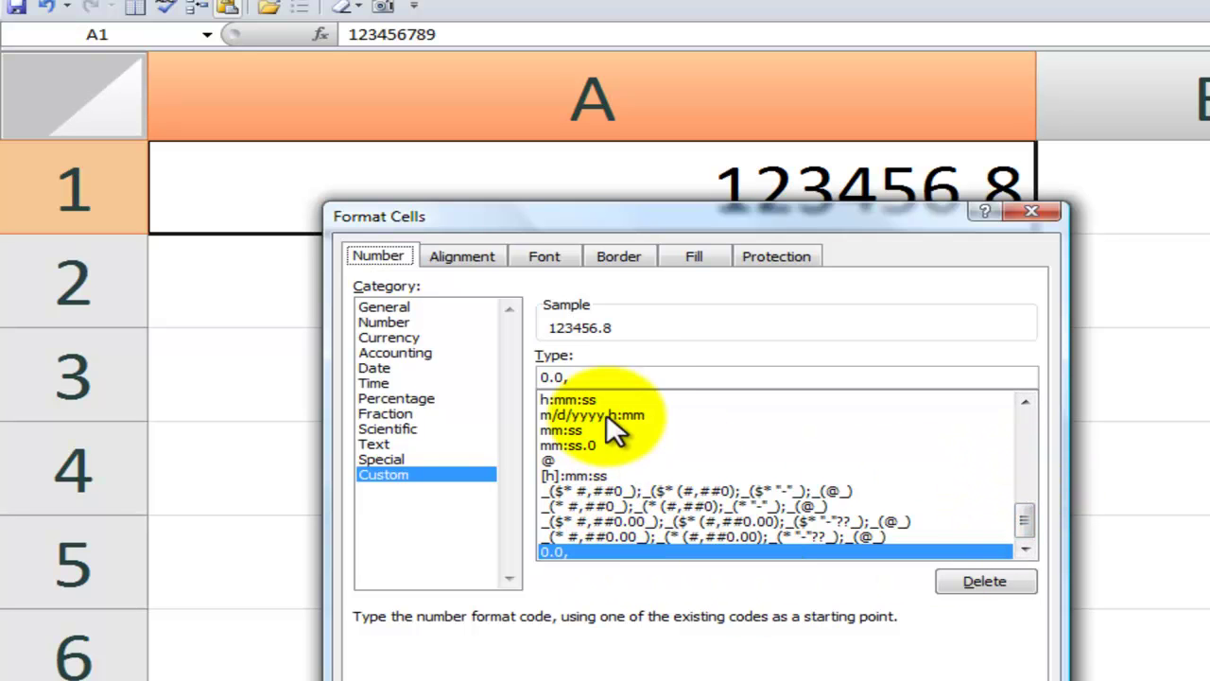
{"action": "left_click", "coordinate": [579, 377]}
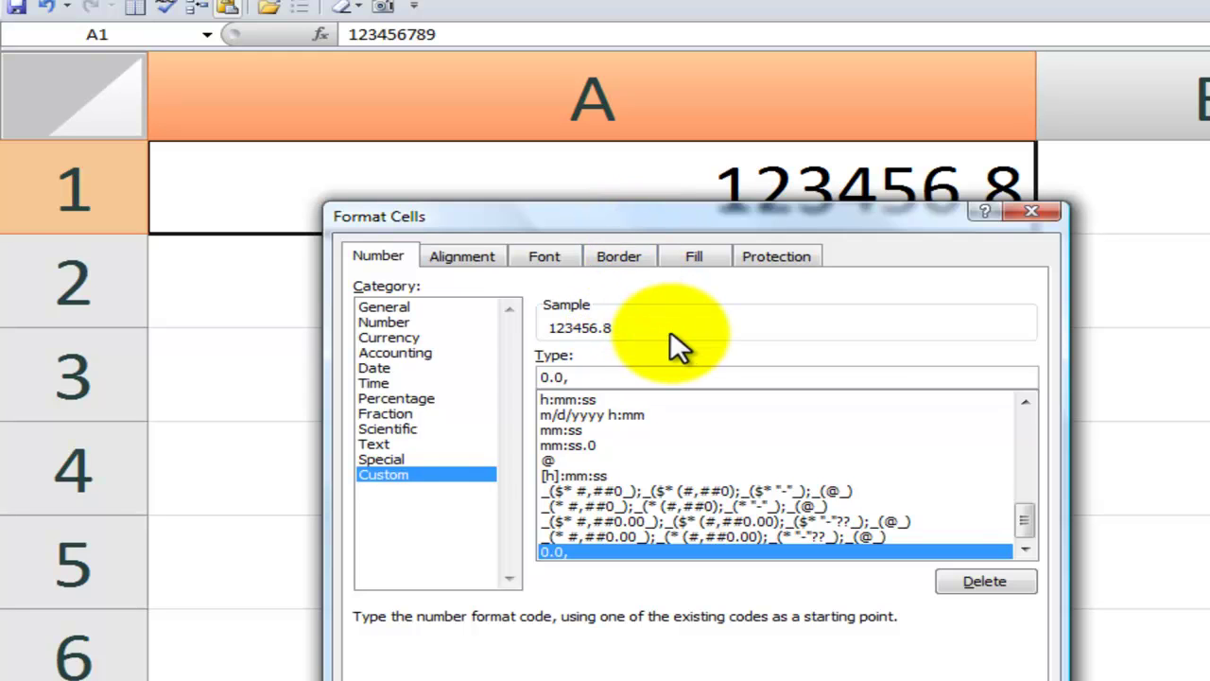
{"action": "type", "text": ","}
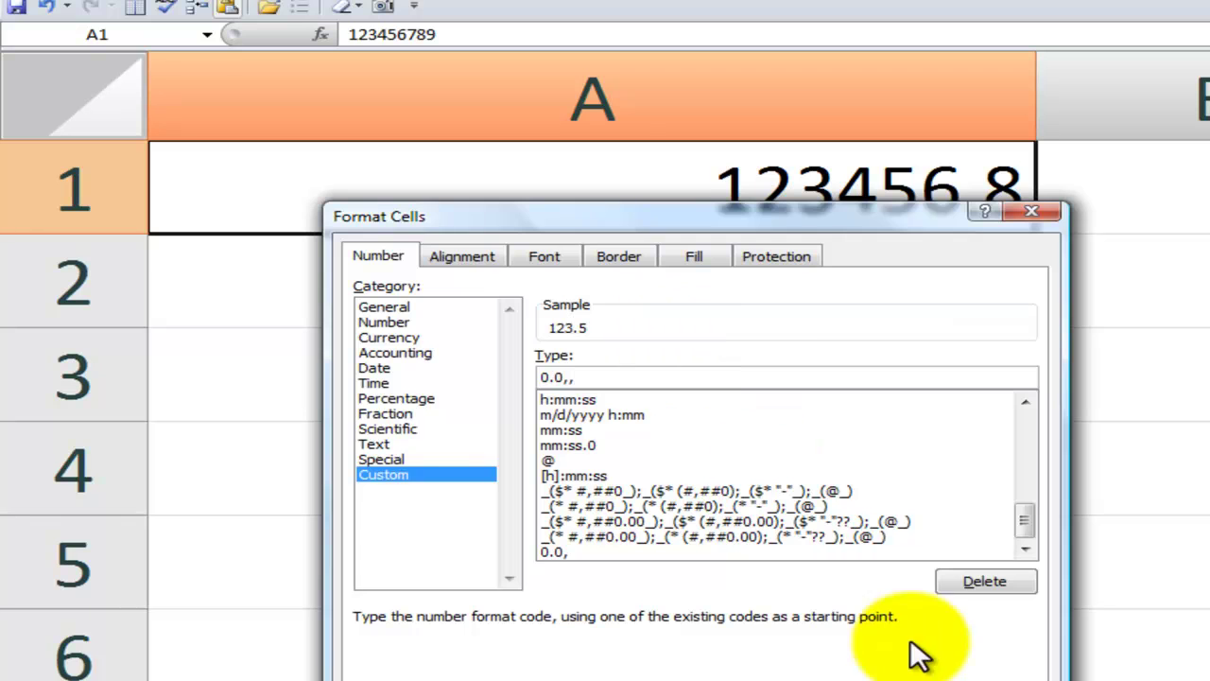
{"action": "left_click", "coordinate": [898, 680]}
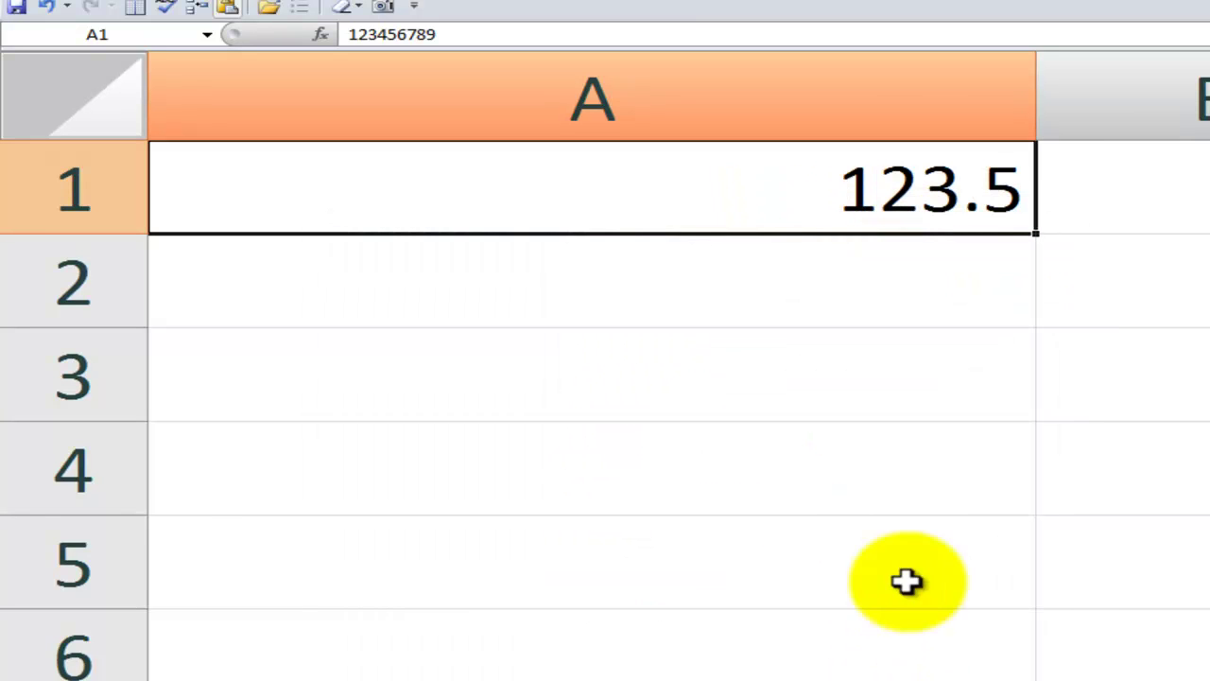
{"action": "double_click", "coordinate": [753, 187]}
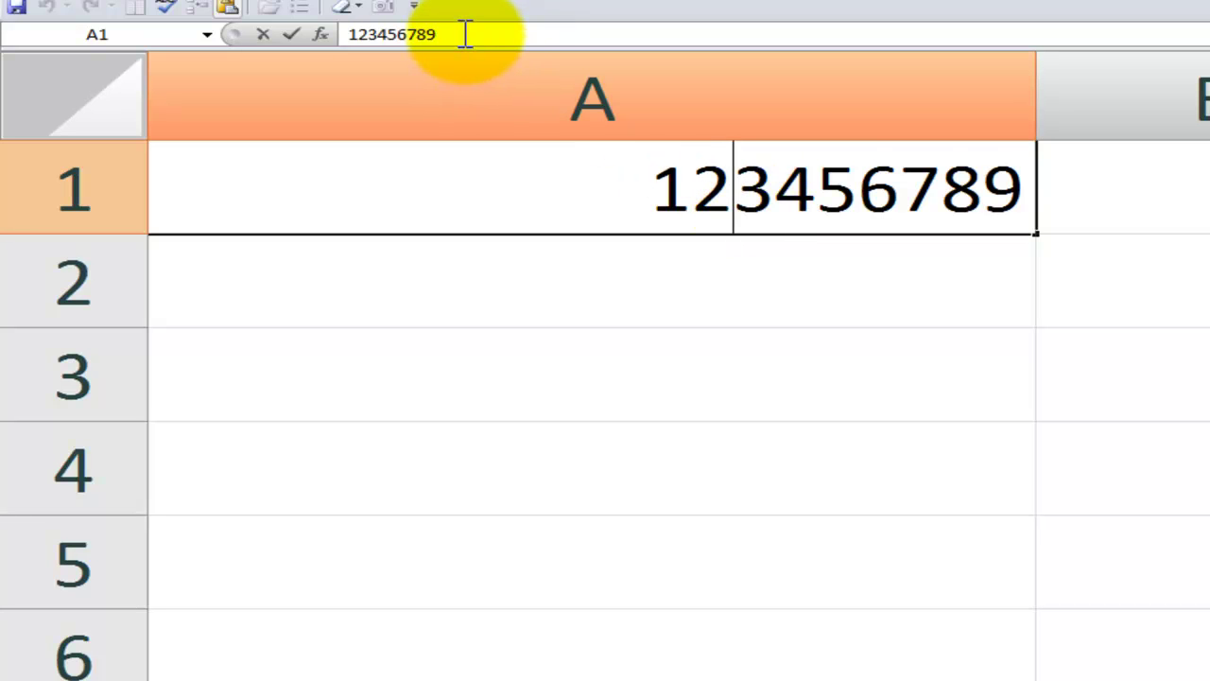
{"action": "key", "text": "Escape"}
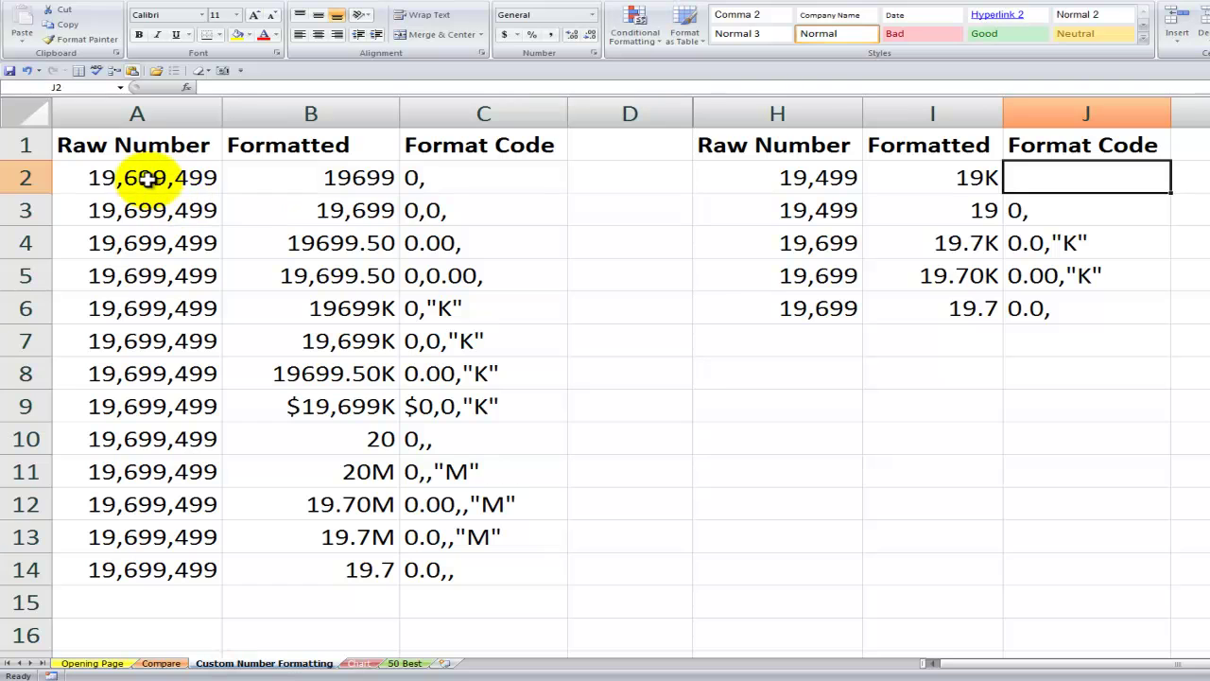
- Compare the raw numbers, formatted results and format codes in rows 2 and 3 of the Custom Number Formatting sheet
{"action": "left_click", "coordinate": [147, 180]}
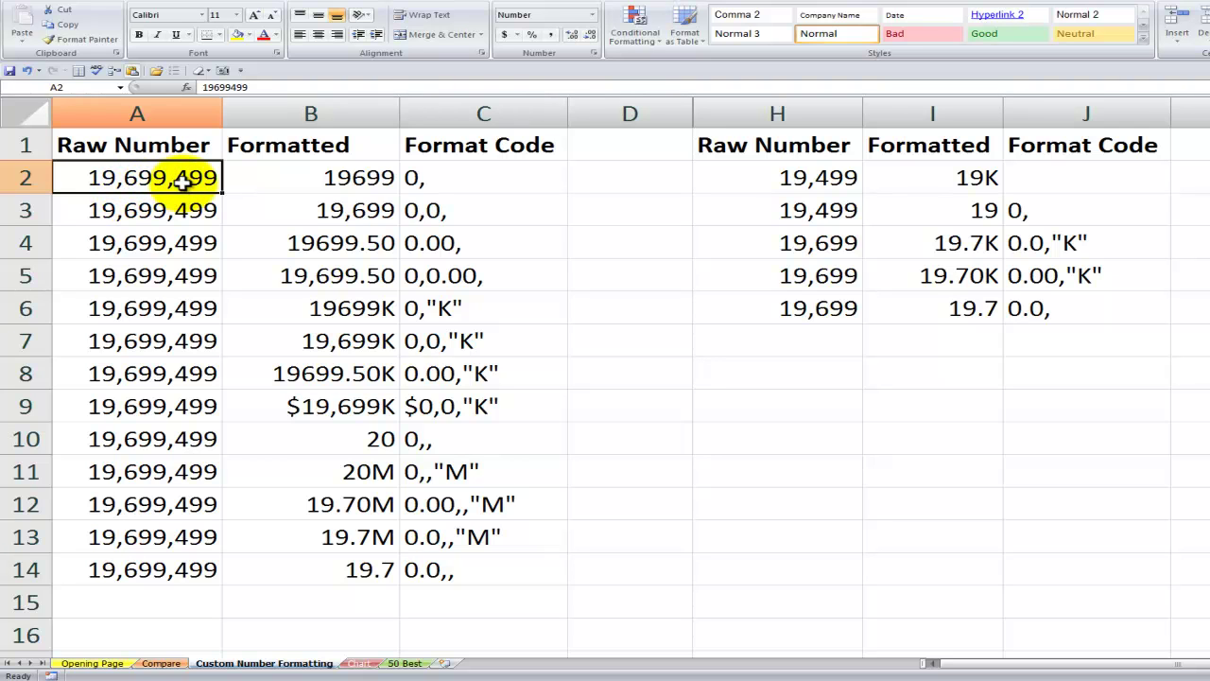
{"action": "left_click", "coordinate": [452, 177]}
{"action": "left_click", "coordinate": [464, 215]}
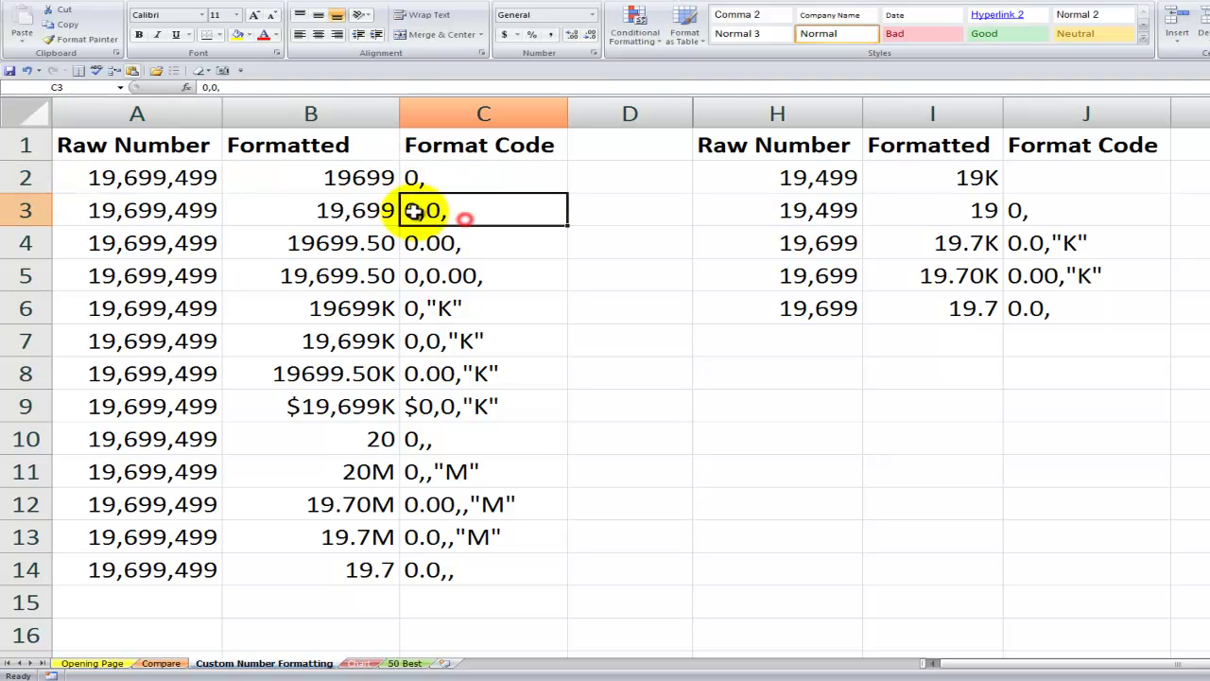
{"action": "left_click", "coordinate": [315, 210]}
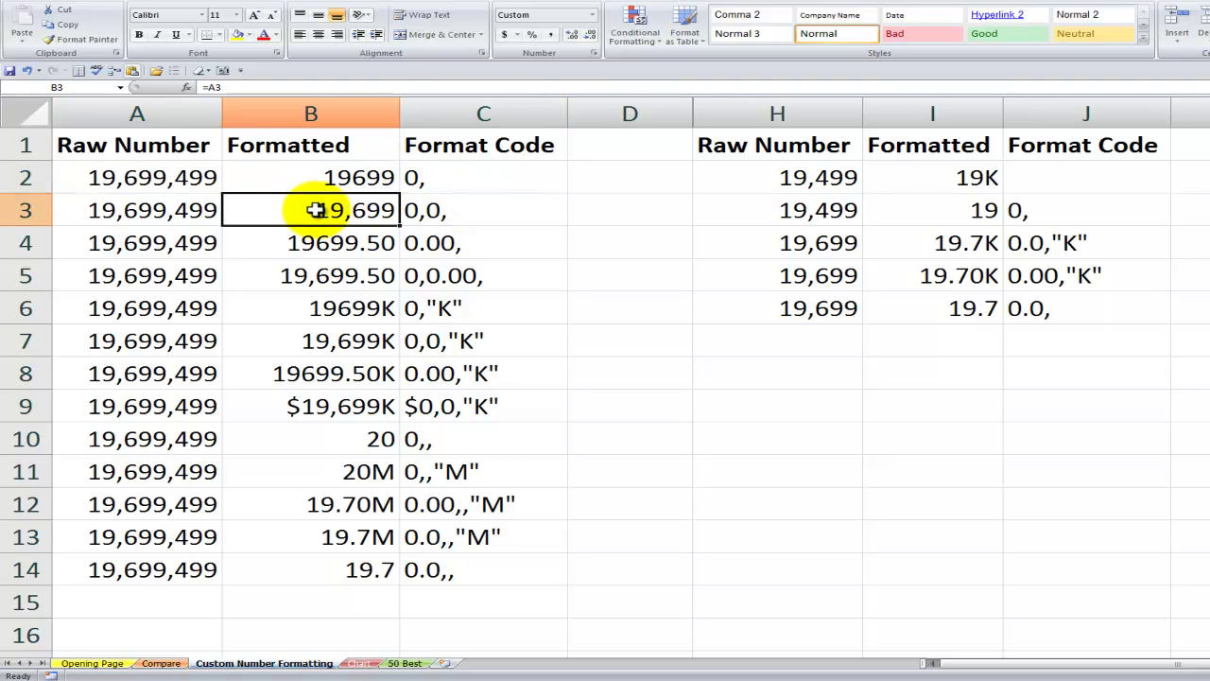
- Examine how the format codes display the raw numbers in rows 3 and 9 to 11, and in the smaller-number examples in columns H to J
{"action": "left_click", "coordinate": [142, 212]}
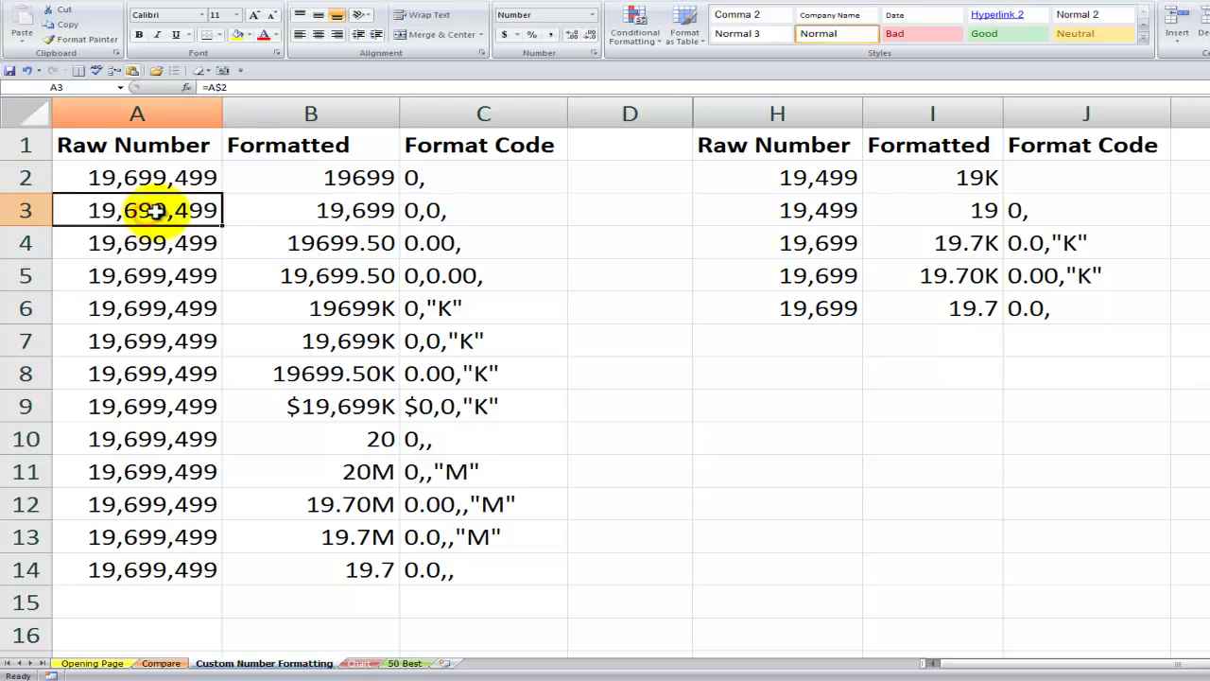
{"action": "left_click", "coordinate": [282, 211]}
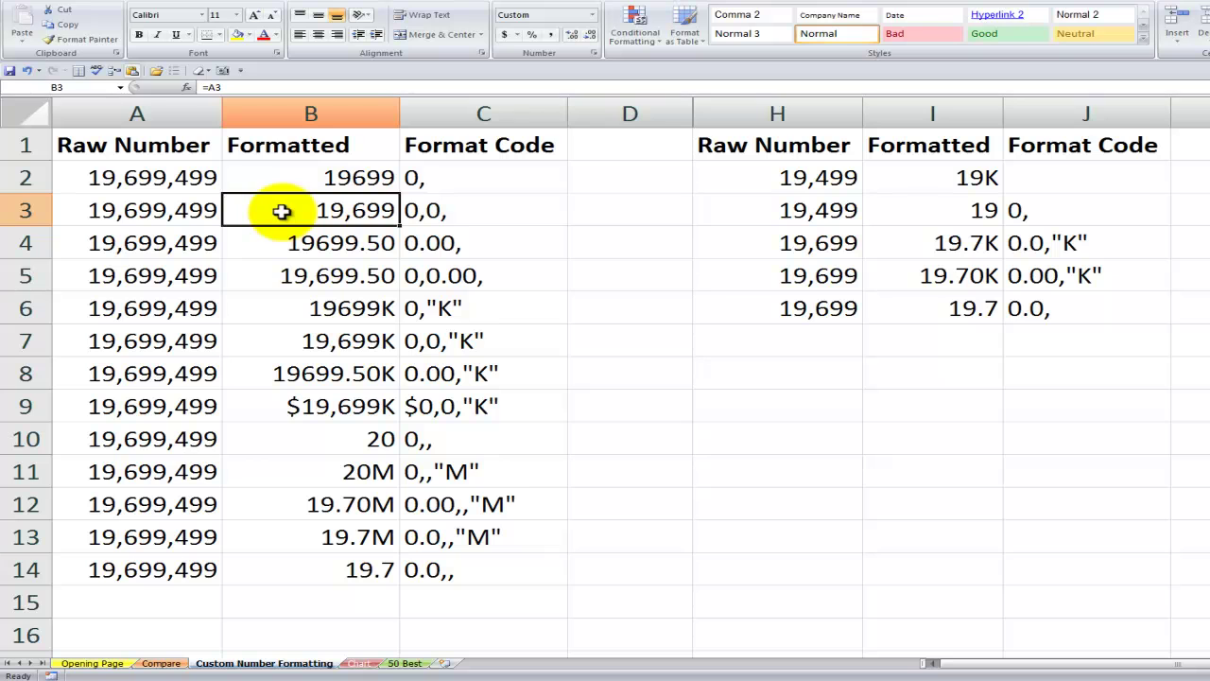
{"action": "left_click", "coordinate": [168, 439]}
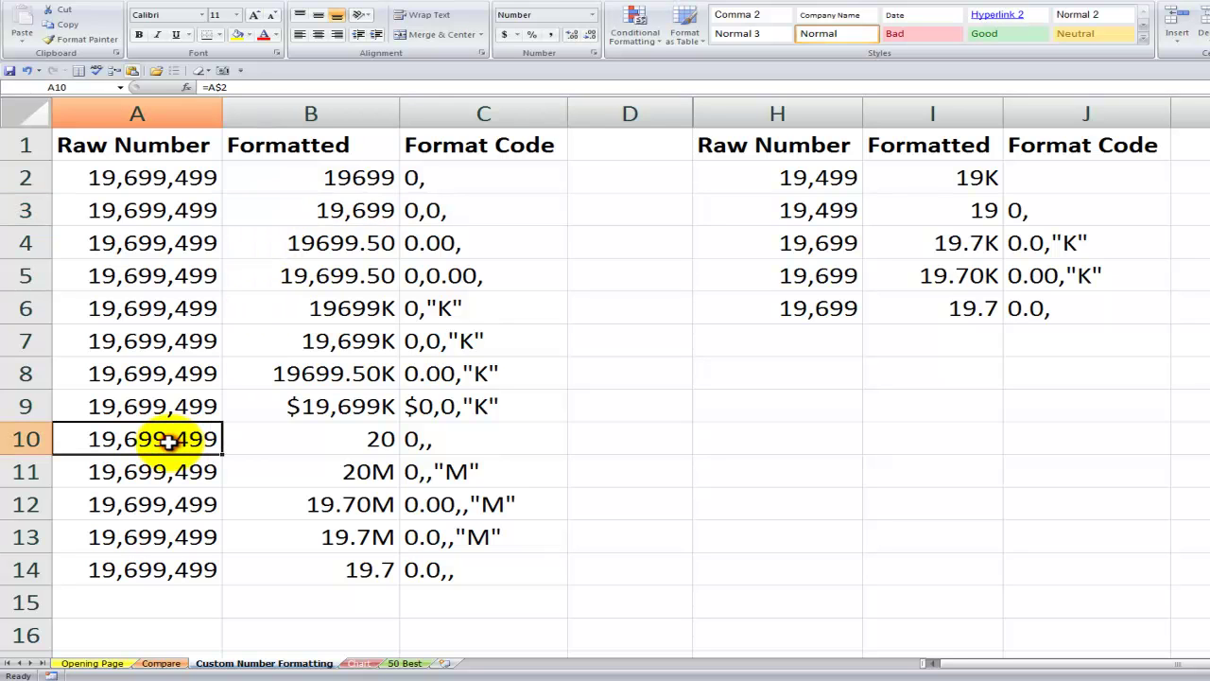
{"action": "left_click", "coordinate": [325, 438]}
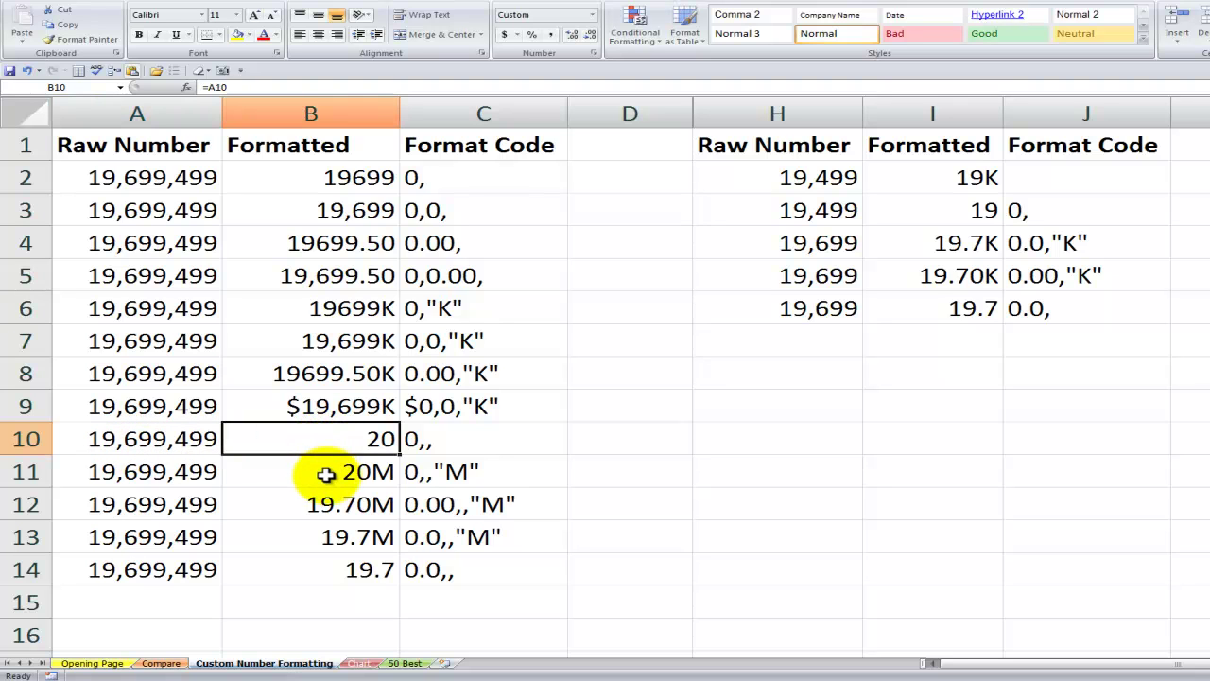
{"action": "left_click", "coordinate": [324, 474]}
{"action": "left_click", "coordinate": [488, 470]}
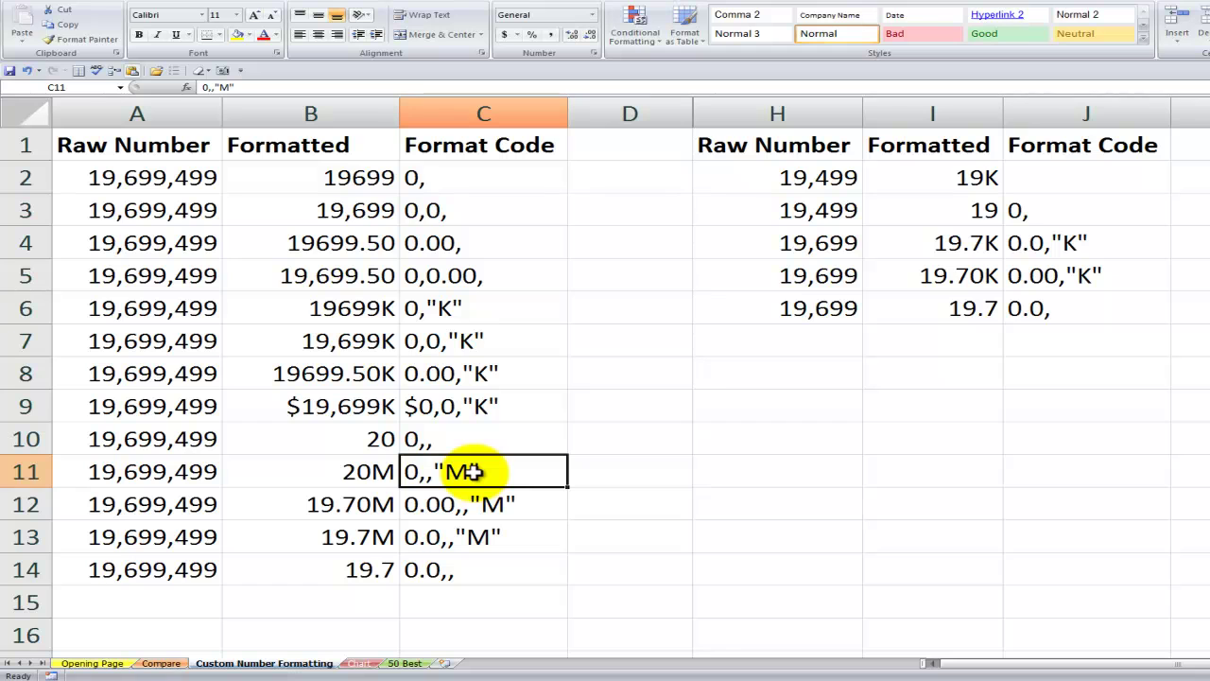
{"action": "left_click", "coordinate": [501, 405]}
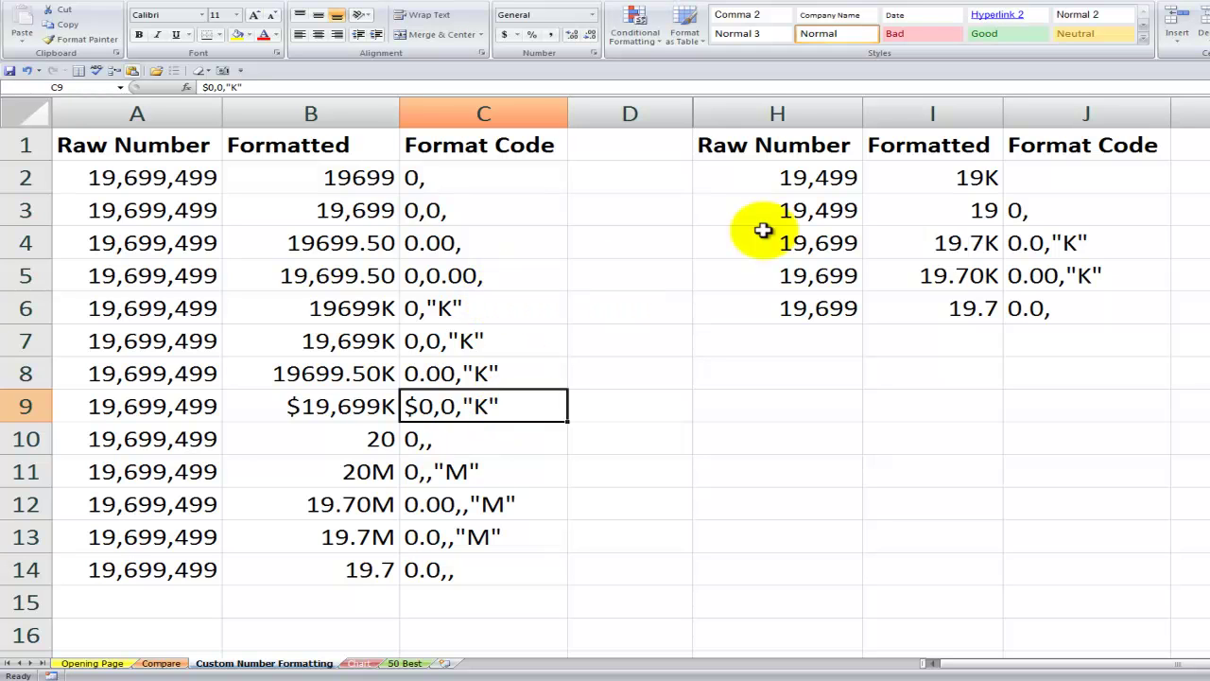
{"action": "left_click", "coordinate": [181, 178]}
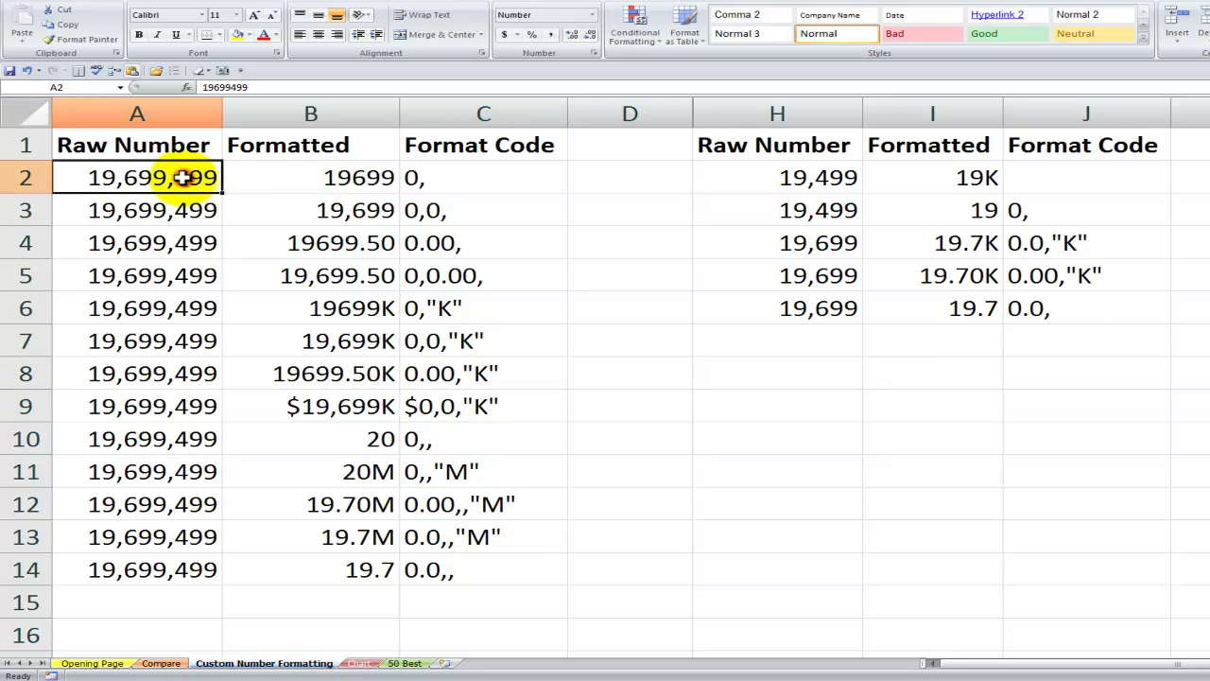
{"action": "left_click", "coordinate": [803, 178]}
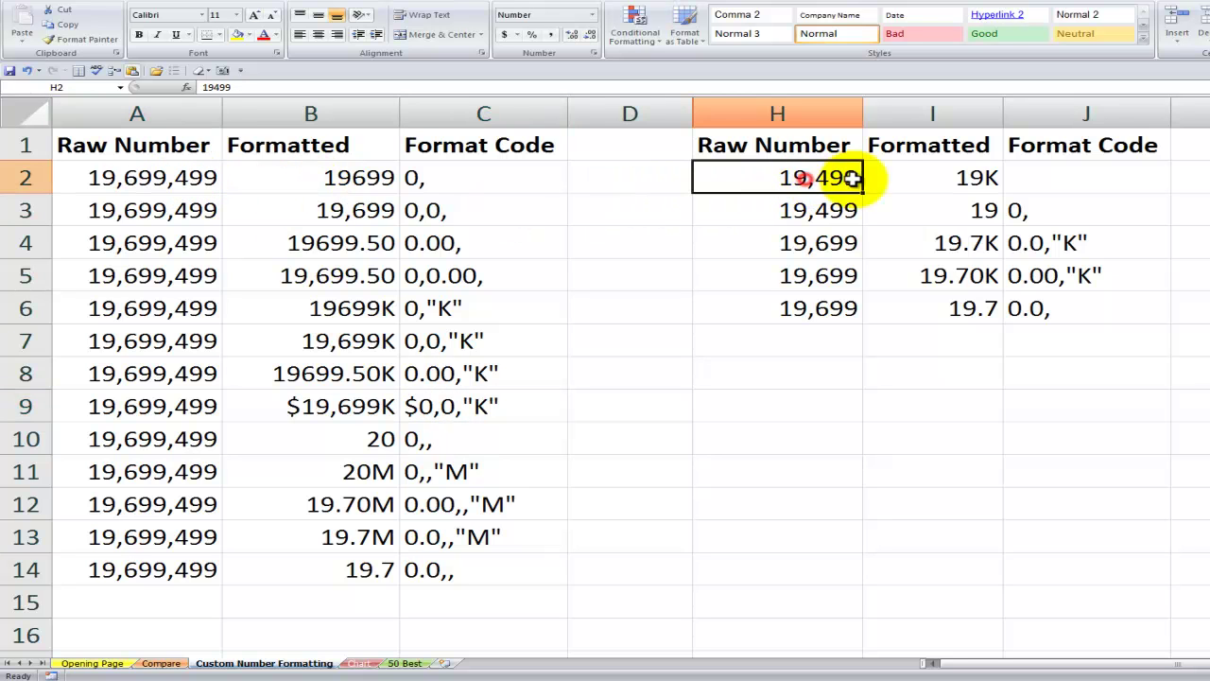
{"action": "left_click", "coordinate": [940, 307]}
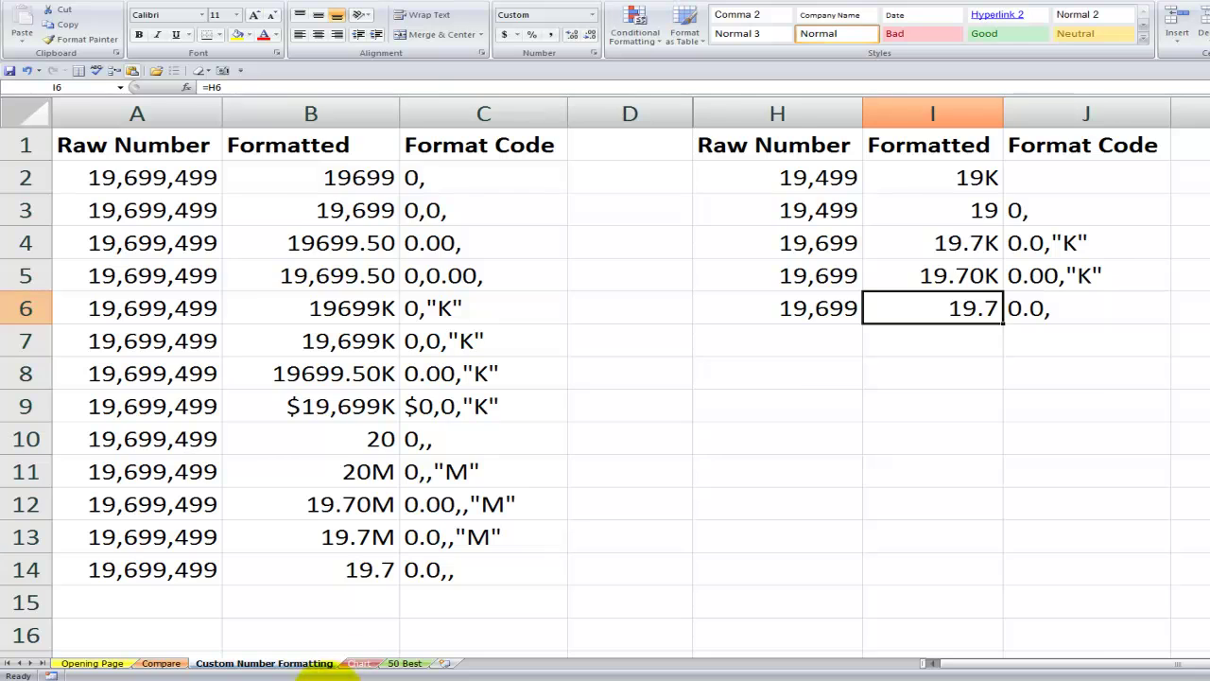
- Insert a 2-D clustered column chart of A4:C16 on the Chart sheet and place it beside the data
{"action": "left_click", "coordinate": [359, 664]}
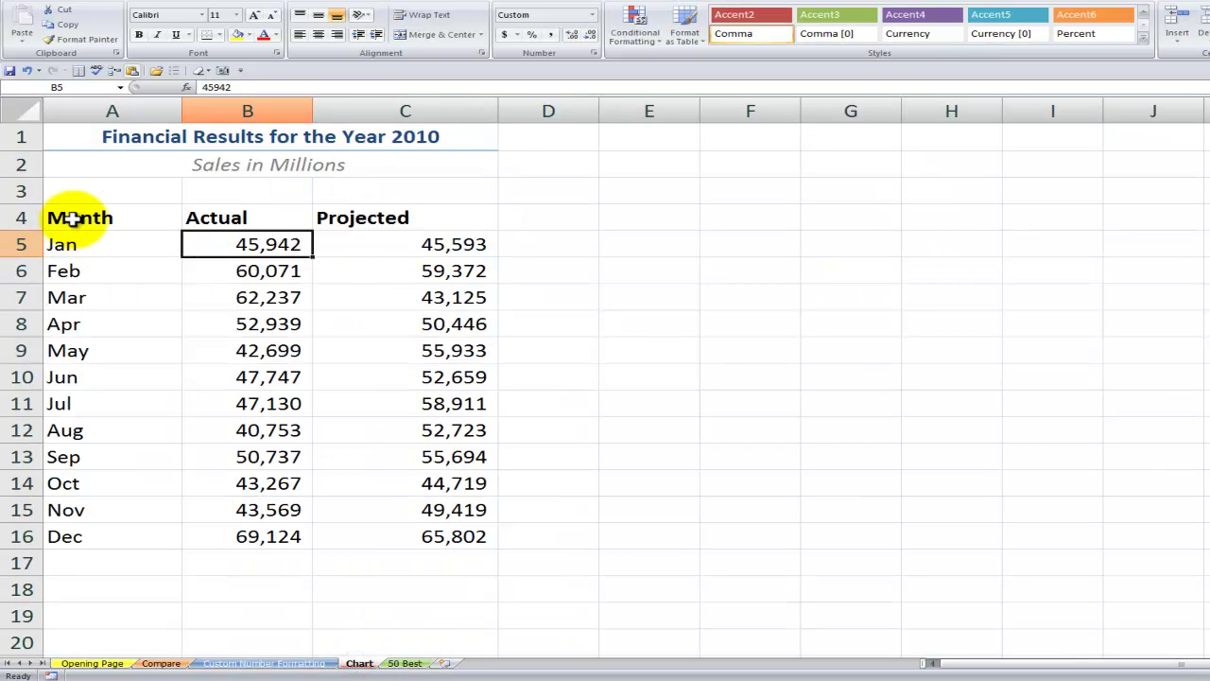
{"action": "left_click_drag", "start_coordinate": [72, 217], "coordinate": [400, 537]}
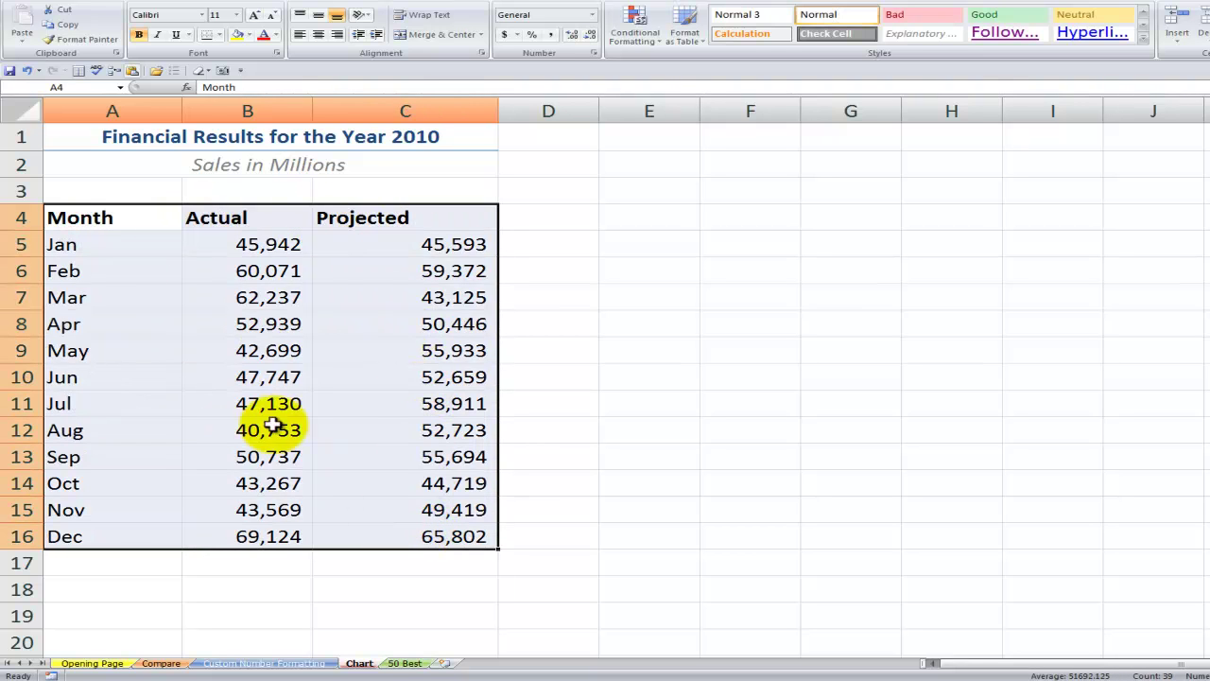
{"action": "left_click", "coordinate": [106, 2]}
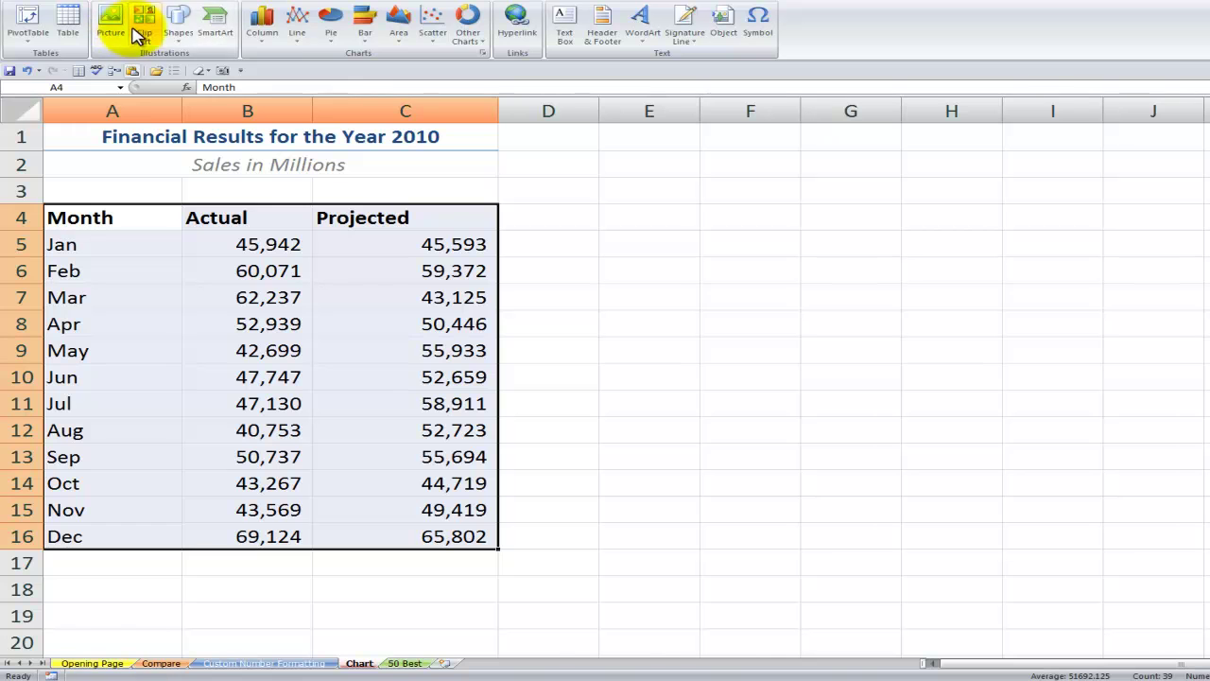
{"action": "left_click", "coordinate": [270, 32]}
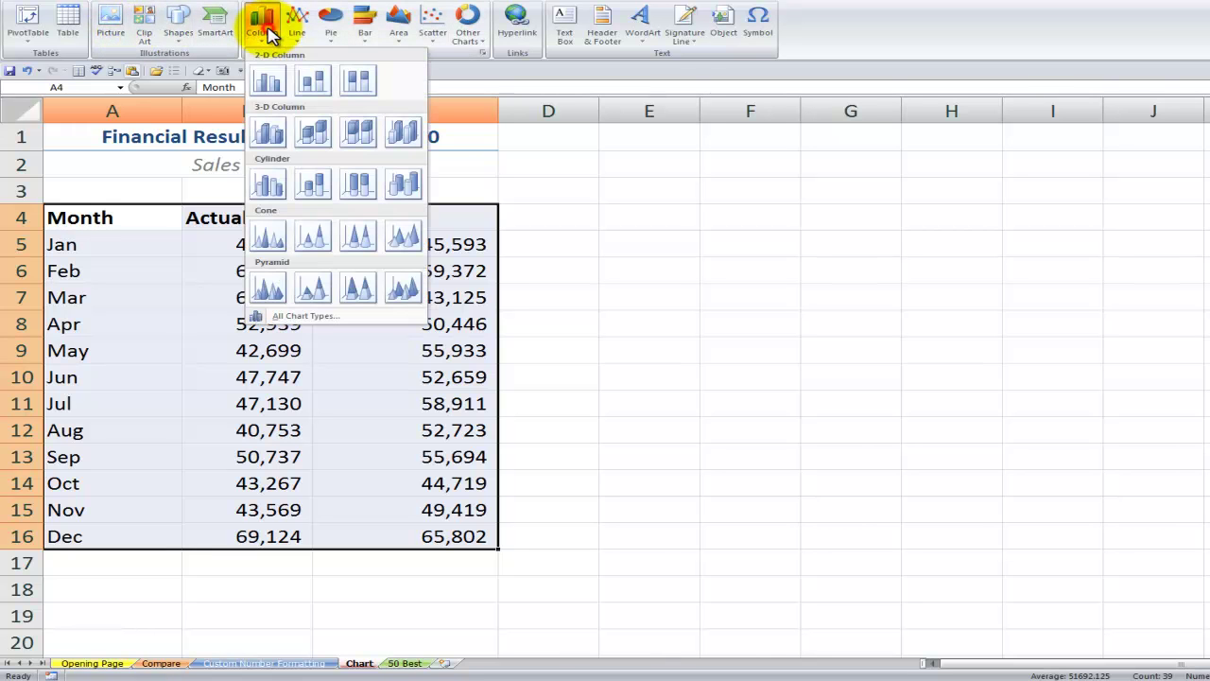
{"action": "left_click", "coordinate": [267, 83]}
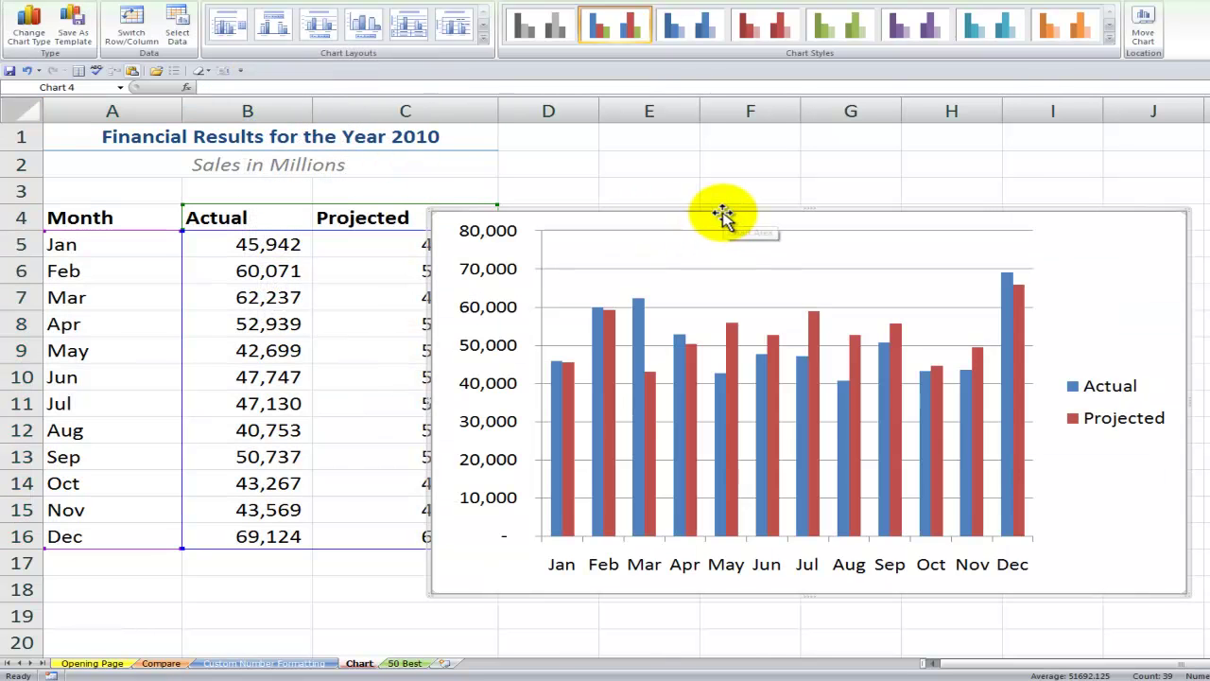
{"action": "left_click_drag", "start_coordinate": [723, 212], "coordinate": [807, 198]}
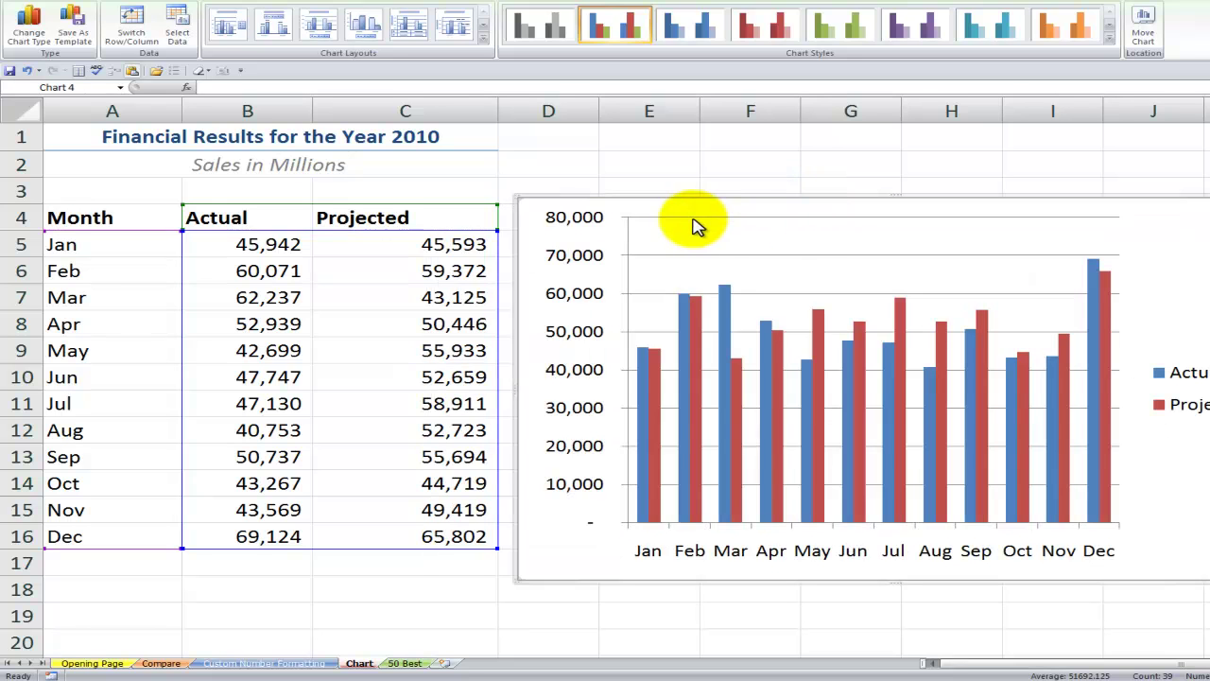
- Show the chart's primary vertical axis in thousands
{"action": "left_click", "coordinate": [573, 220]}
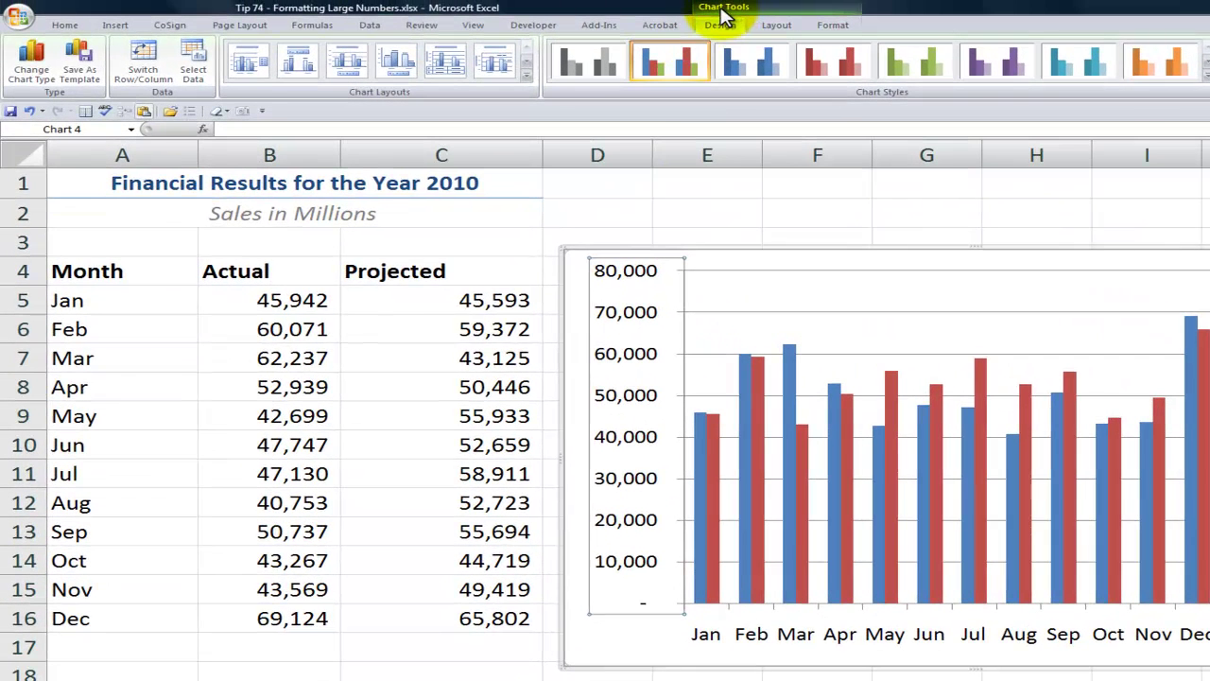
{"action": "left_click", "coordinate": [773, 29]}
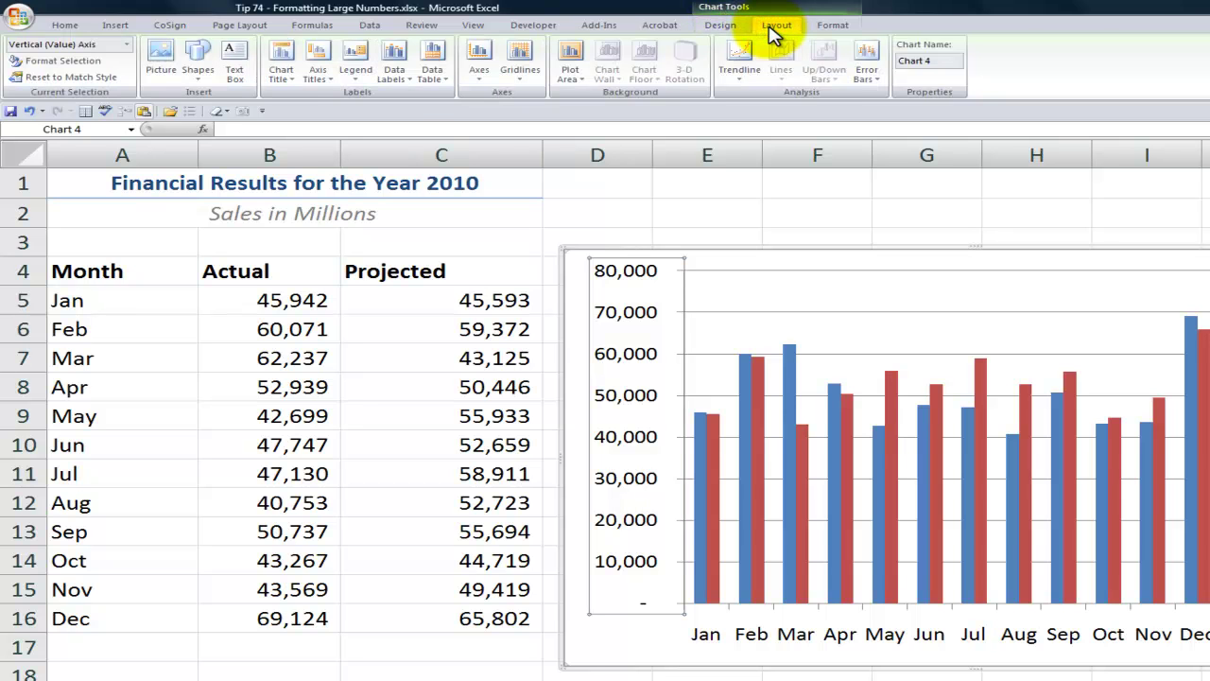
{"action": "left_click", "coordinate": [478, 84]}
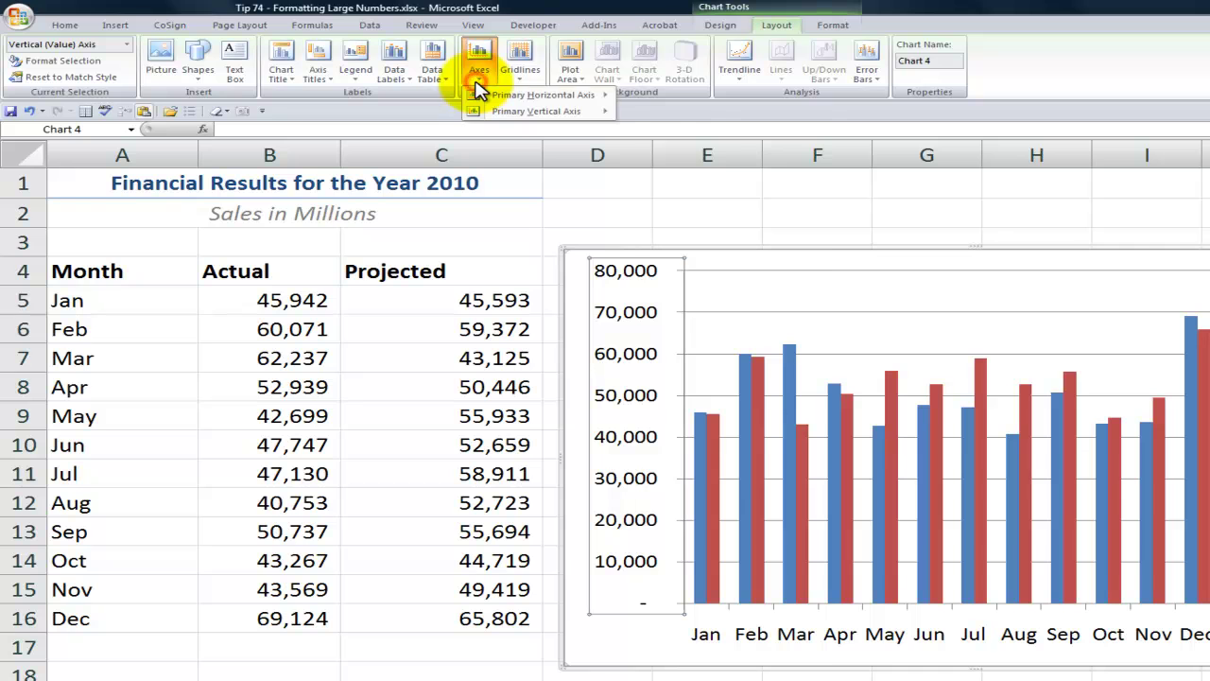
{"action": "mouse_move", "coordinate": [494, 115]}
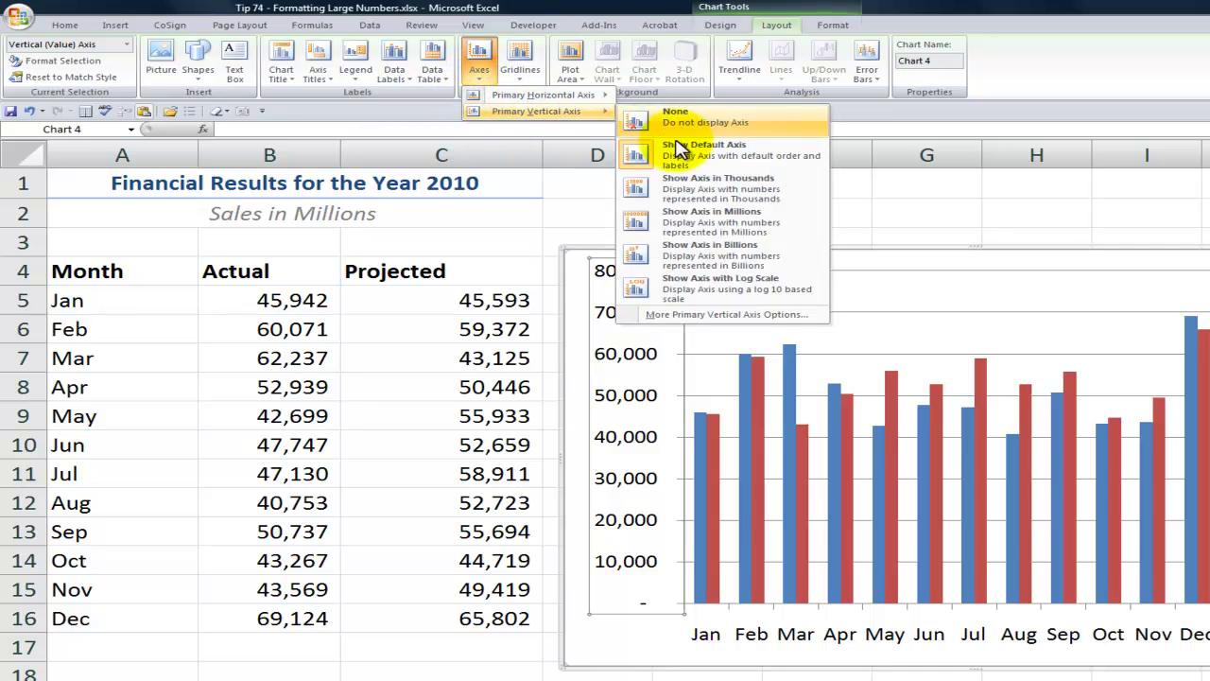
{"action": "left_click", "coordinate": [723, 191]}
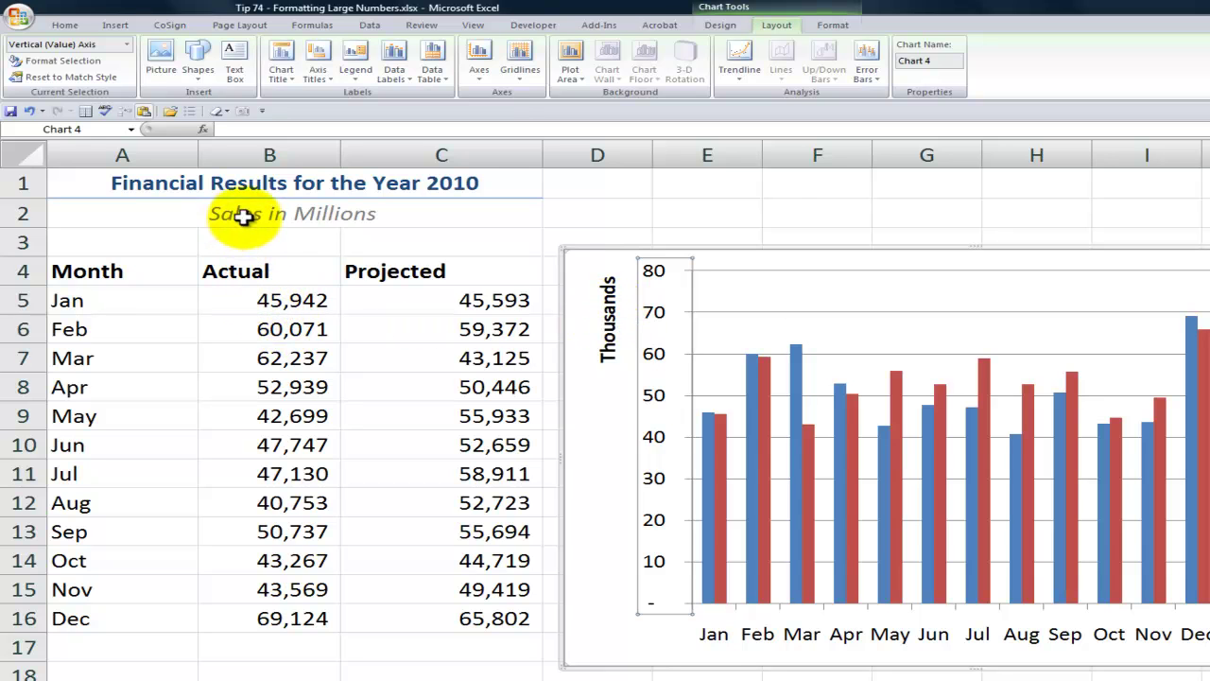
- Replace the vertical axis display units label with Millions
{"action": "left_click", "coordinate": [592, 283]}
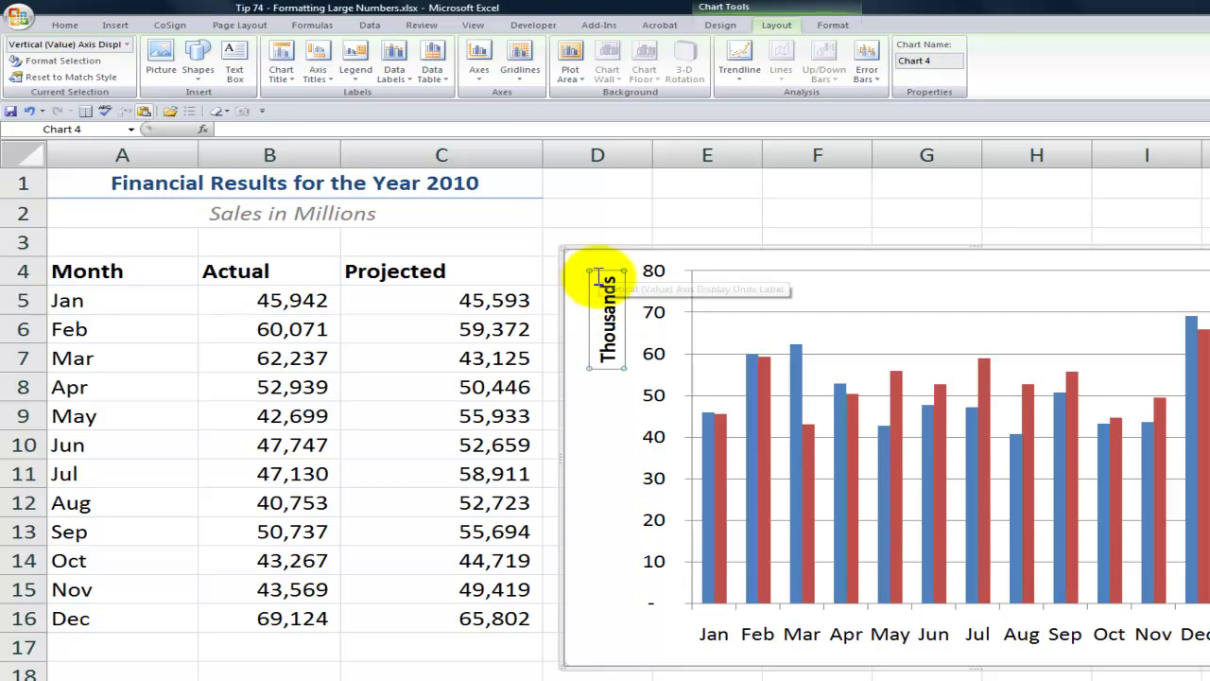
{"action": "left_click", "coordinate": [603, 276]}
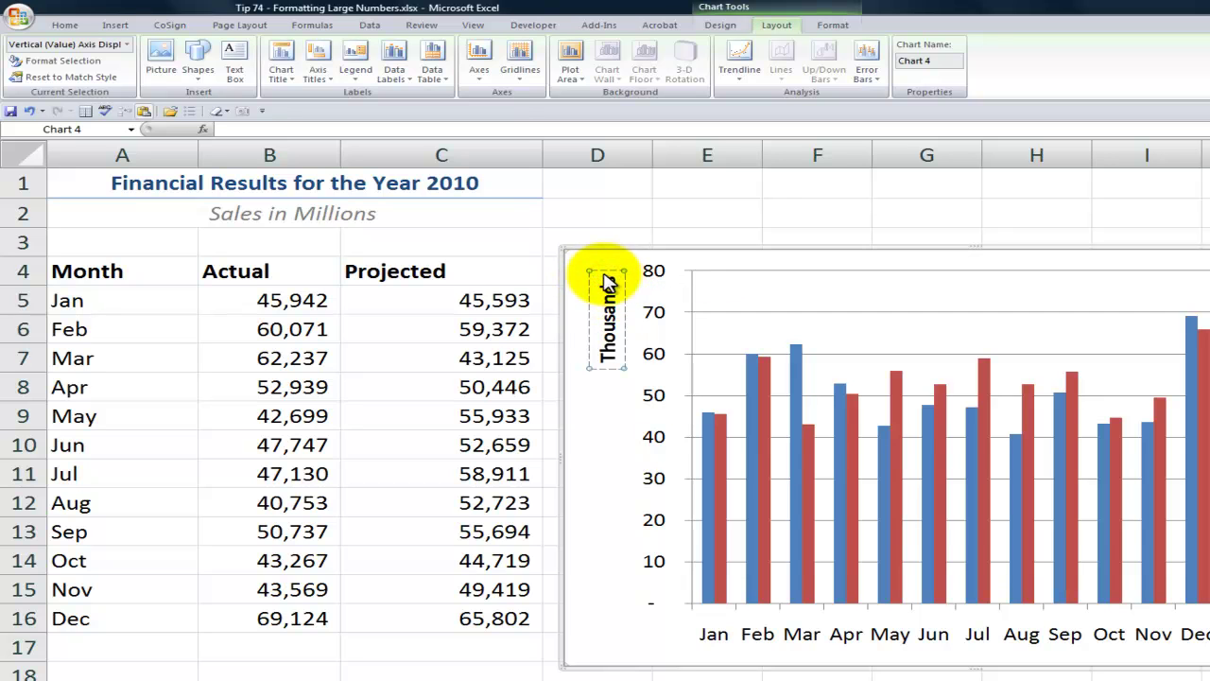
{"action": "left_click_drag", "start_coordinate": [599, 283], "coordinate": [589, 379]}
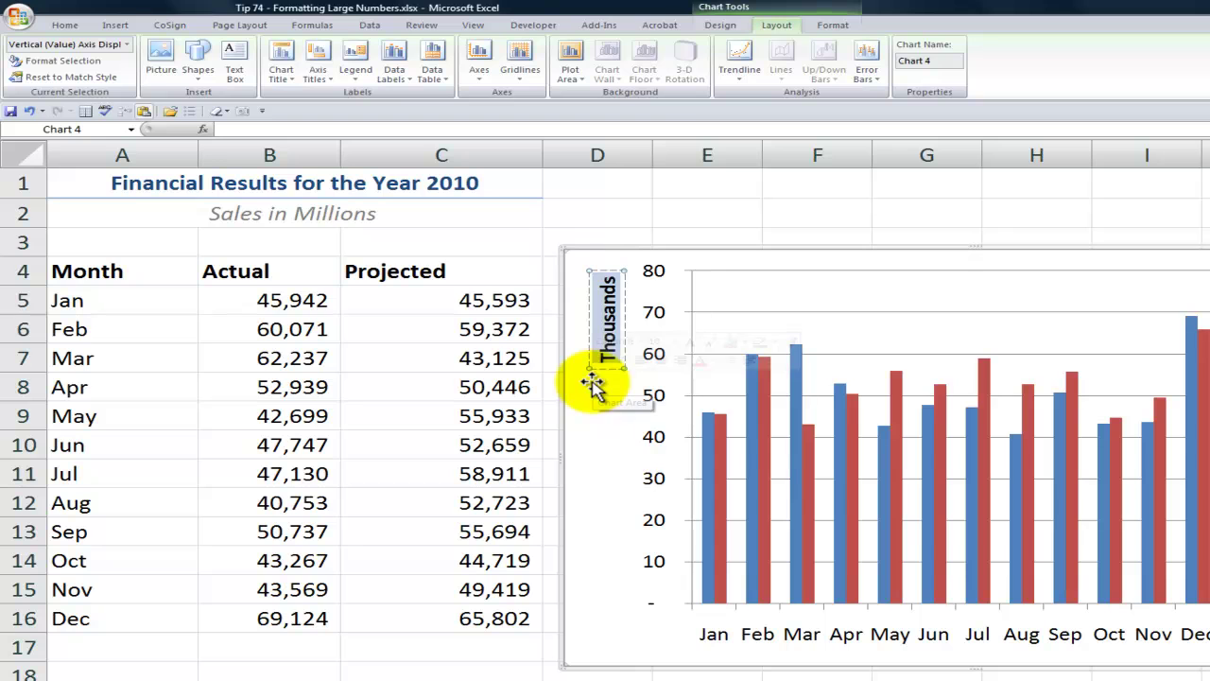
{"action": "type", "text": "Millions"}
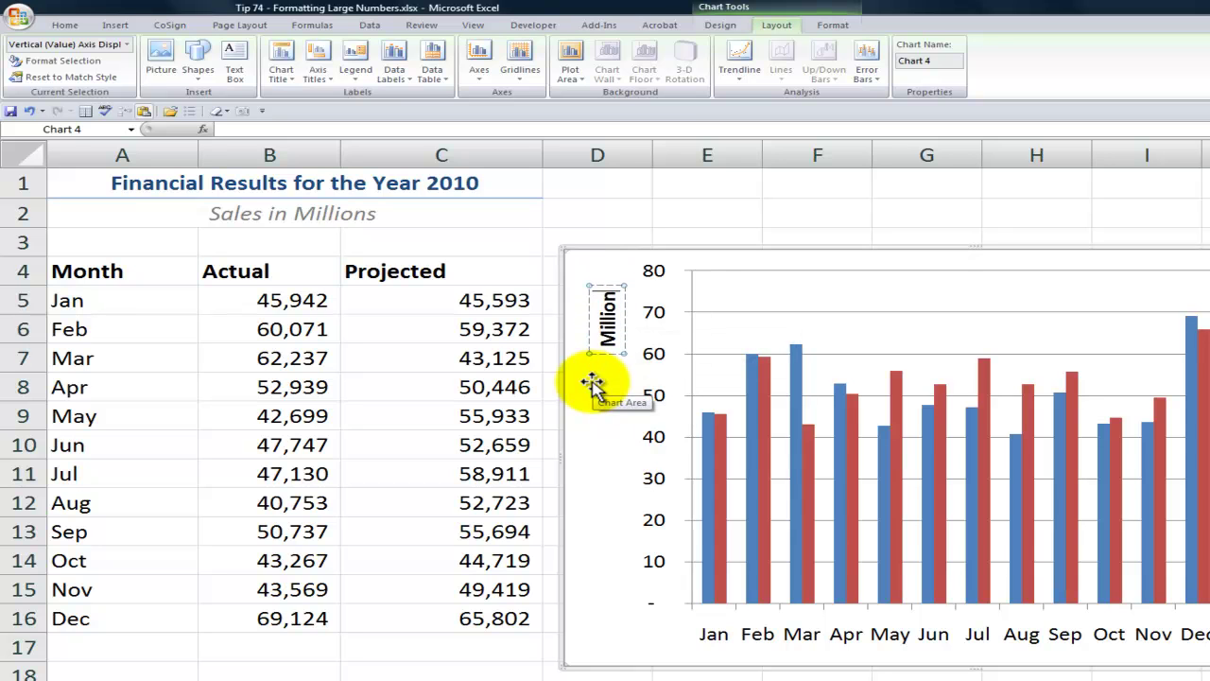
{"action": "left_click", "coordinate": [588, 408]}
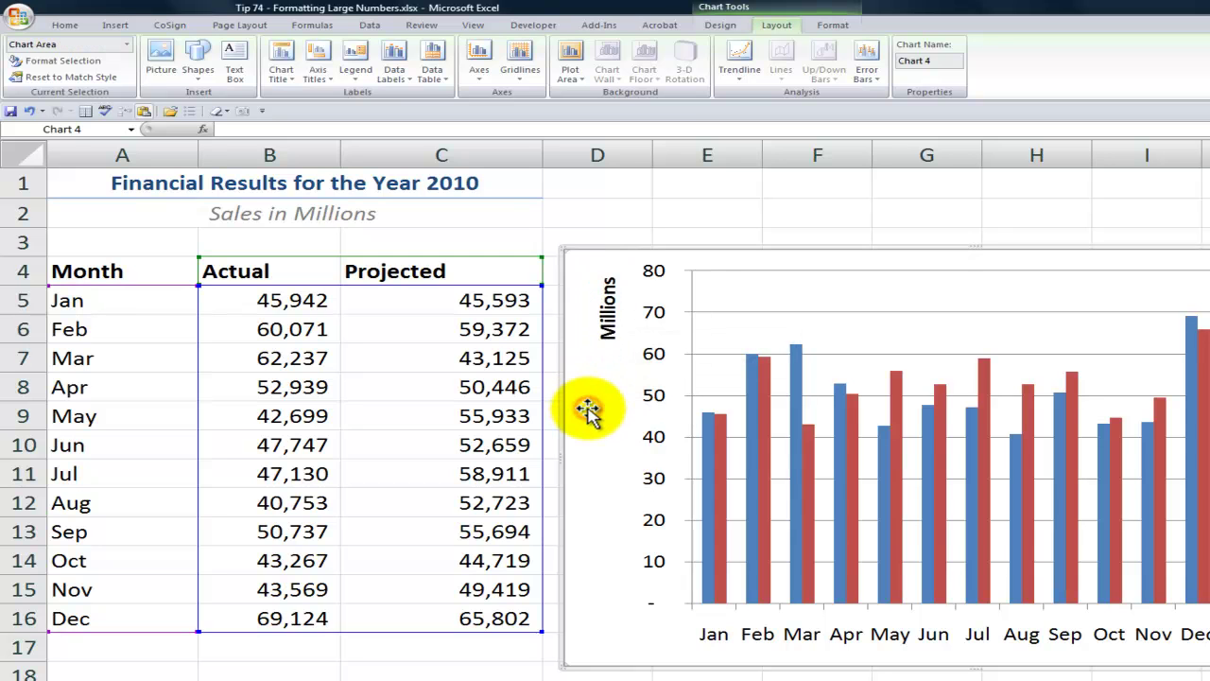
- Undo the display units label edit and the vertical axis display in thousands
{"action": "key", "text": "ctrl+z"}
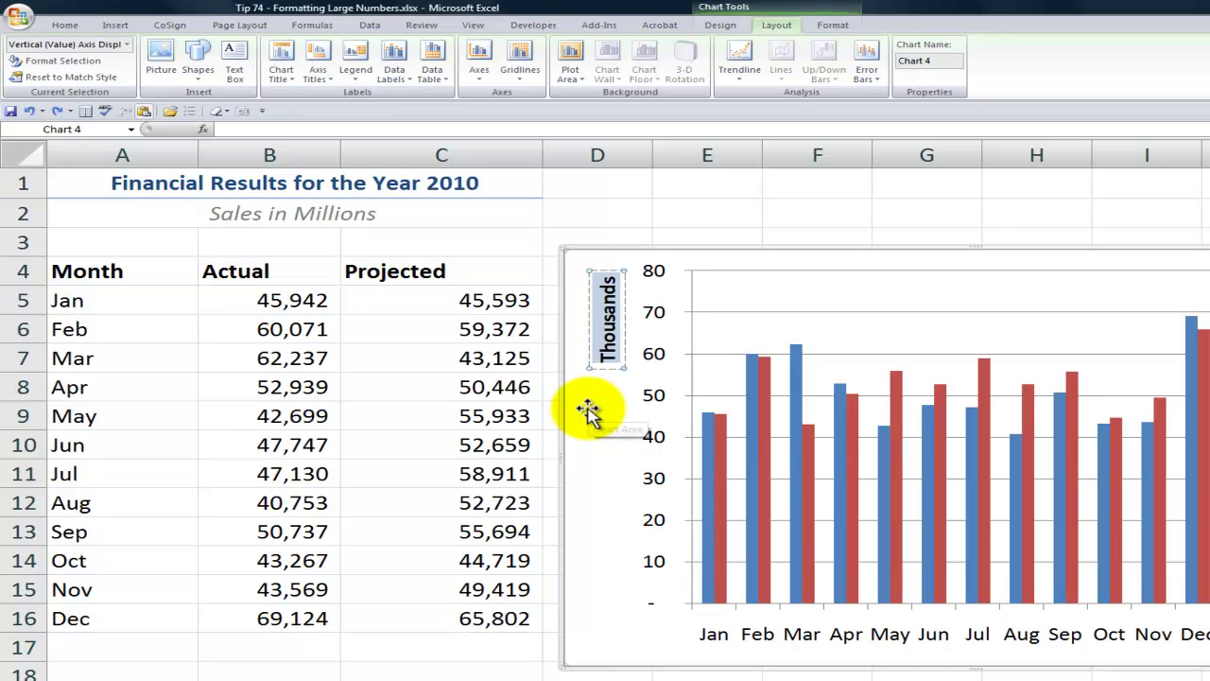
{"action": "key", "text": "ctrl+z"}
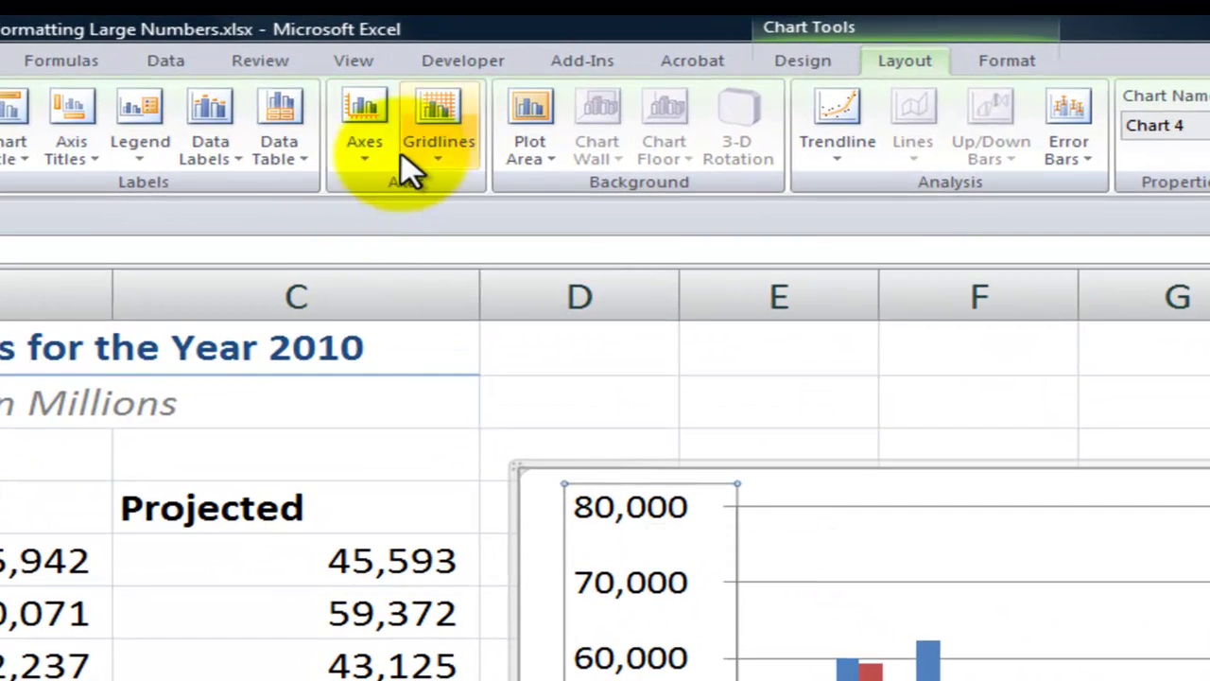
- Apply the custom number format 0.0, to the chart's primary vertical axis labels
{"action": "left_click", "coordinate": [373, 166]}
{"action": "mouse_move", "coordinate": [408, 227]}
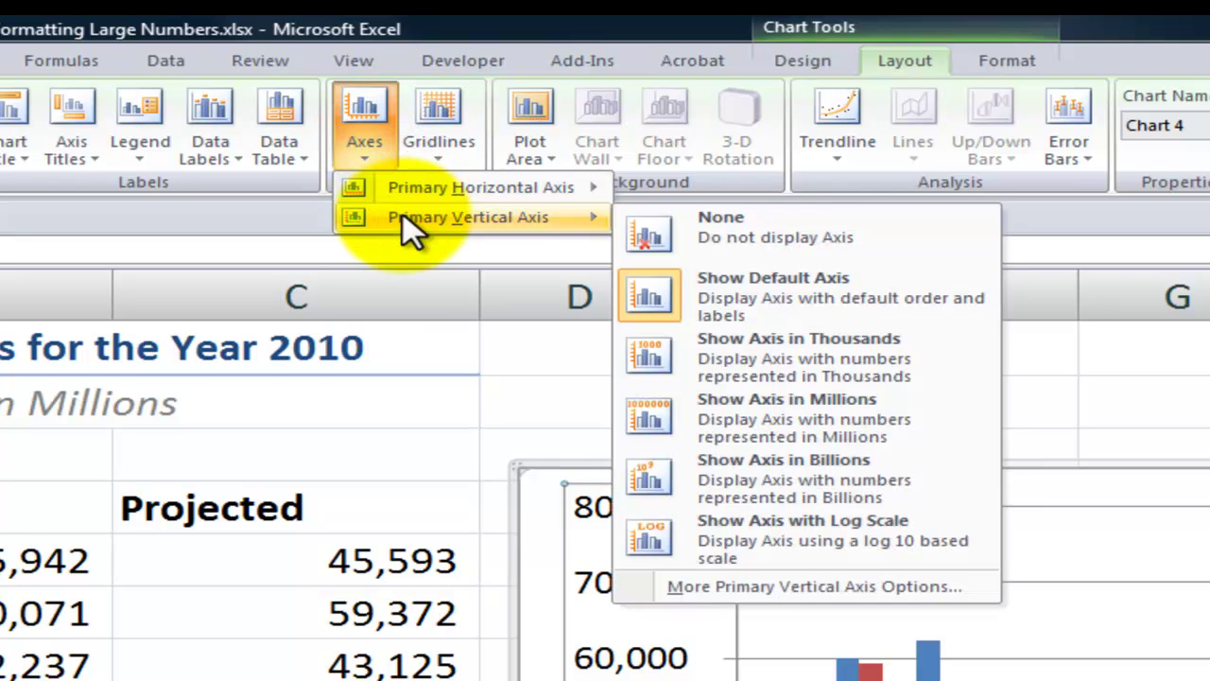
{"action": "left_click", "coordinate": [783, 586]}
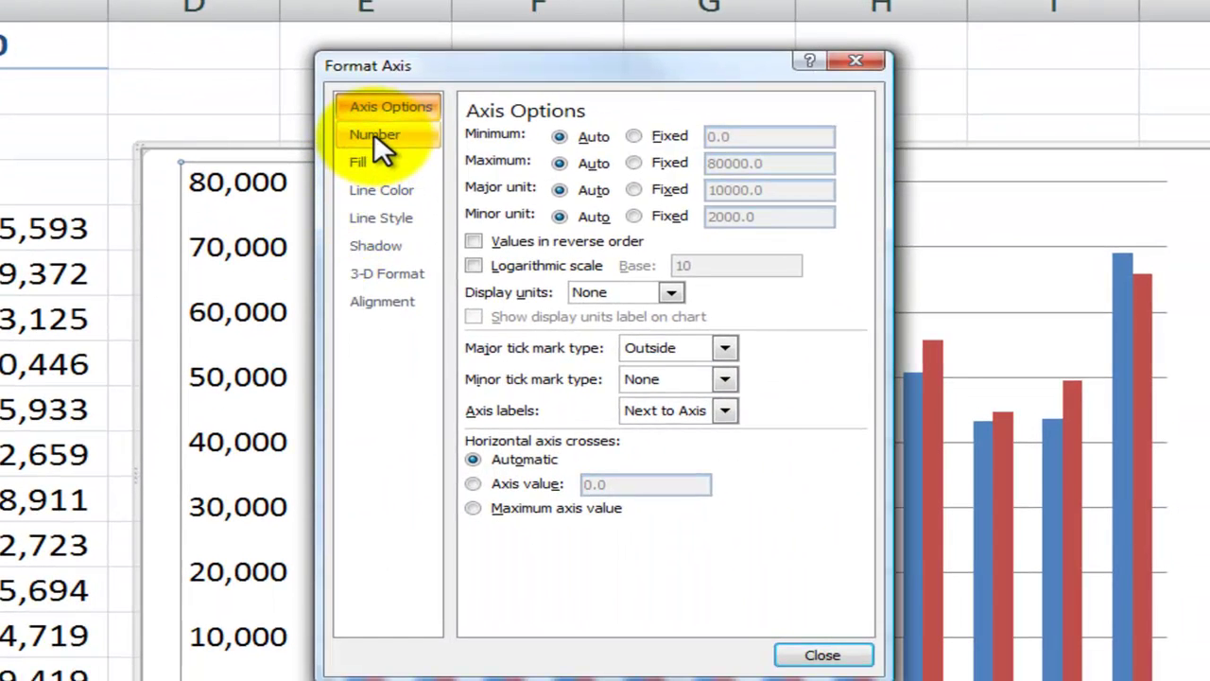
{"action": "left_click", "coordinate": [383, 140]}
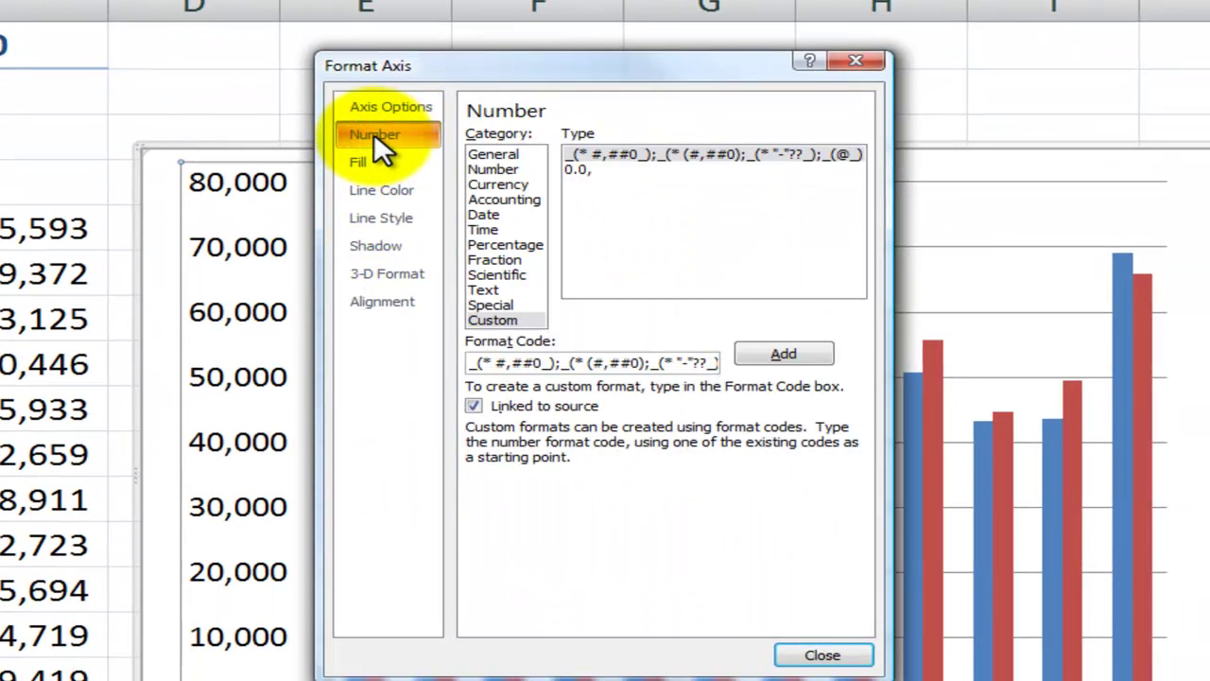
{"action": "left_click", "coordinate": [584, 168]}
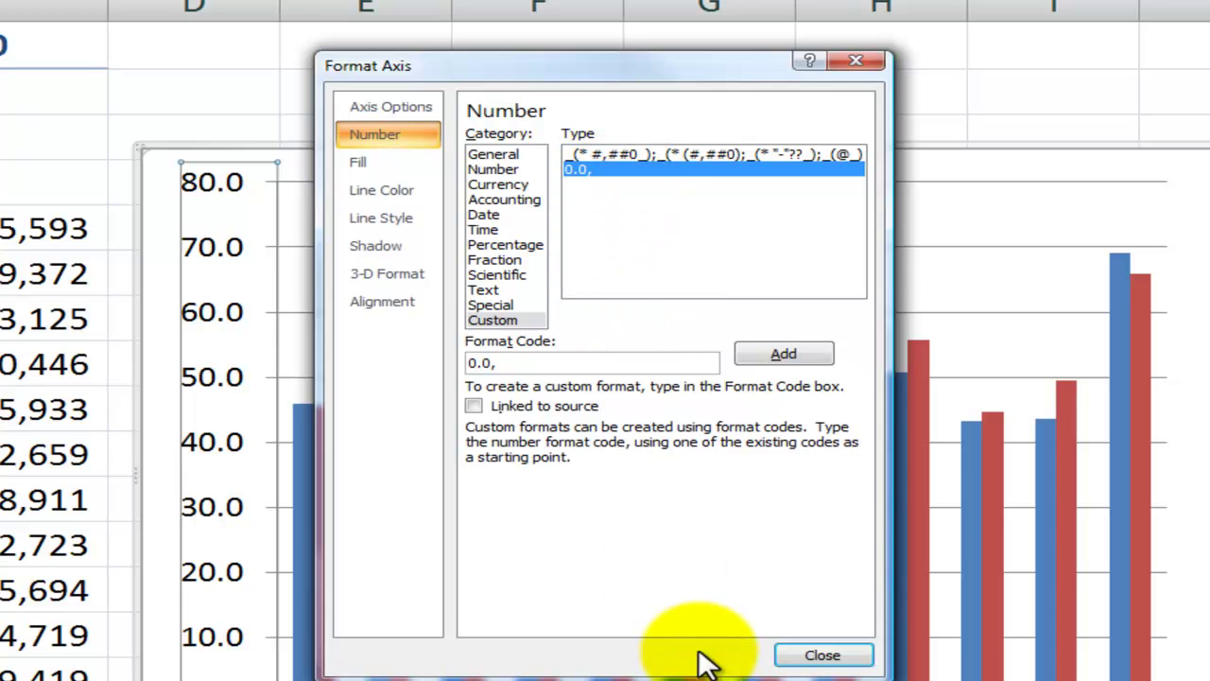
{"action": "left_click", "coordinate": [808, 653]}
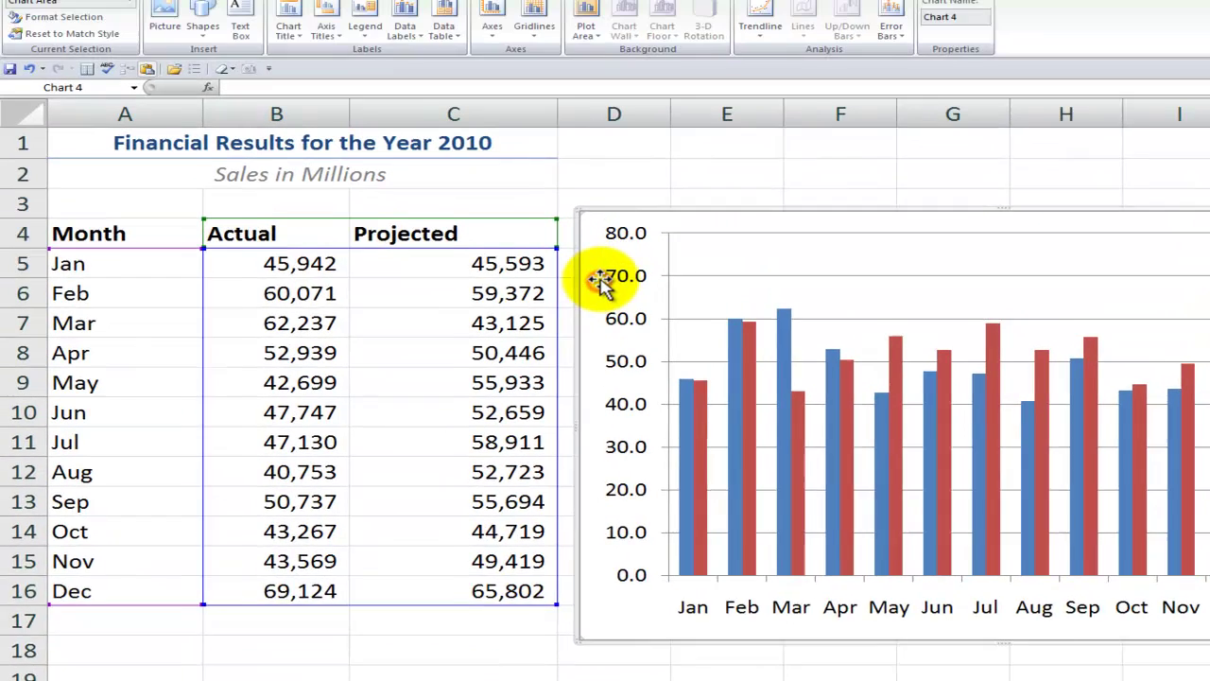
- Add a primary vertical axis title with vertical text to the chart, reading Millions
{"action": "left_click", "coordinate": [588, 140]}
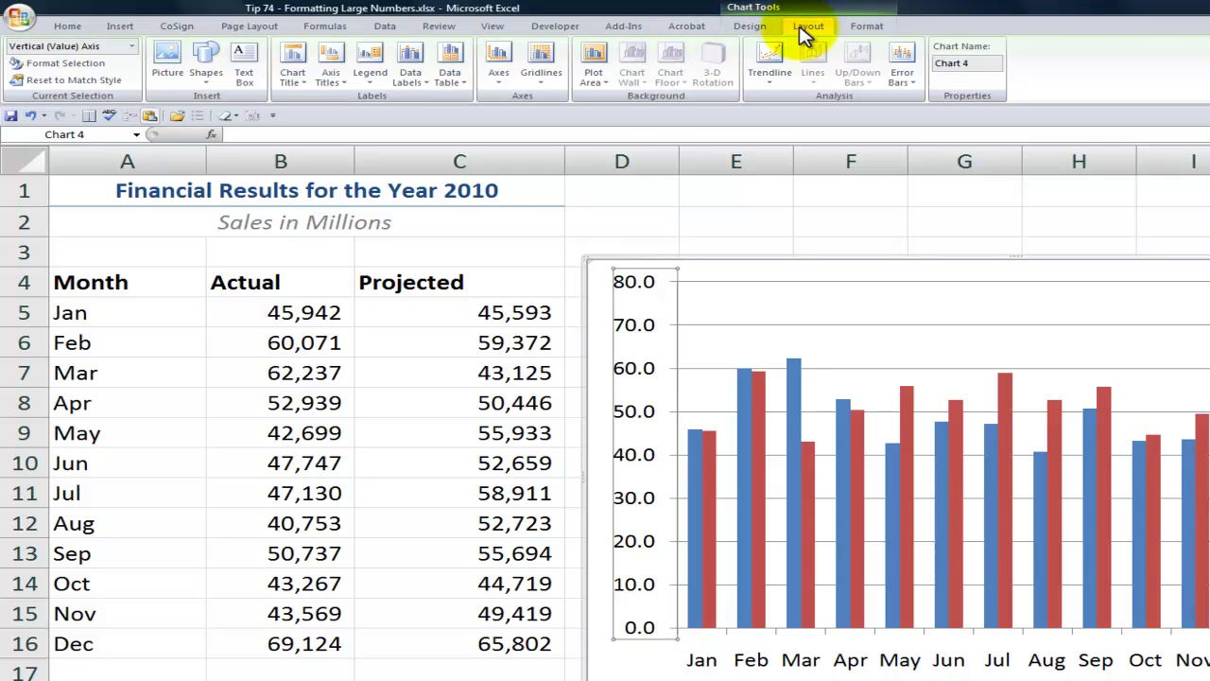
{"action": "left_click", "coordinate": [345, 87]}
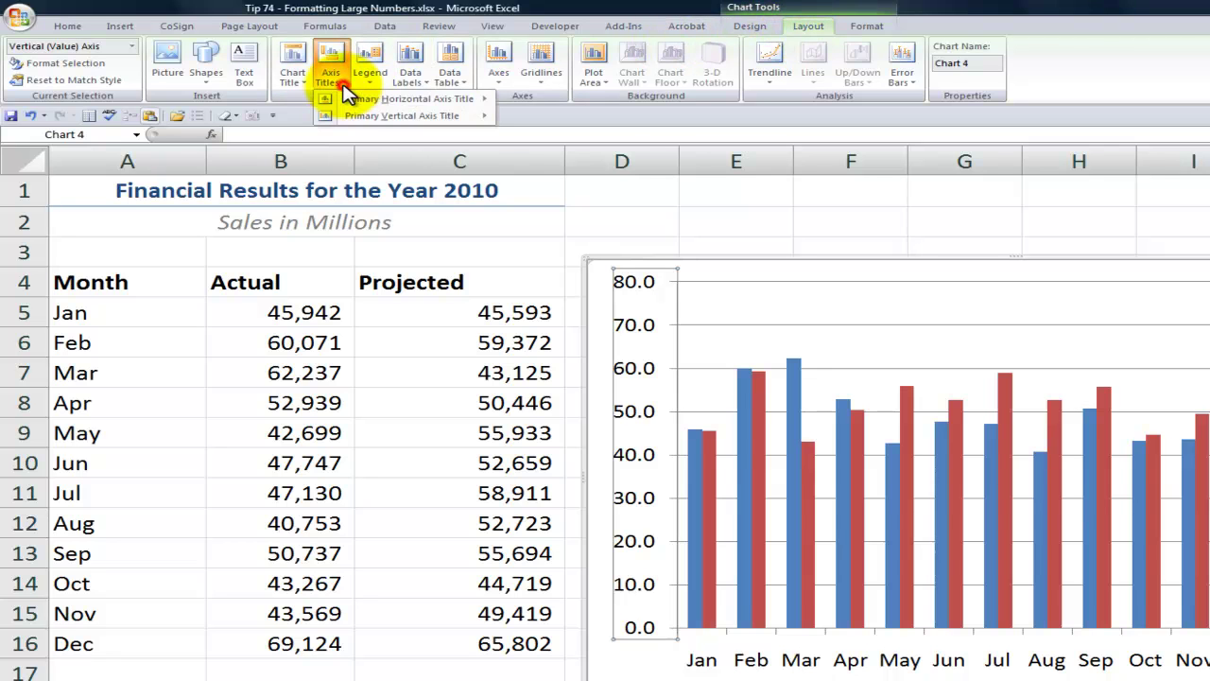
{"action": "mouse_move", "coordinate": [351, 117]}
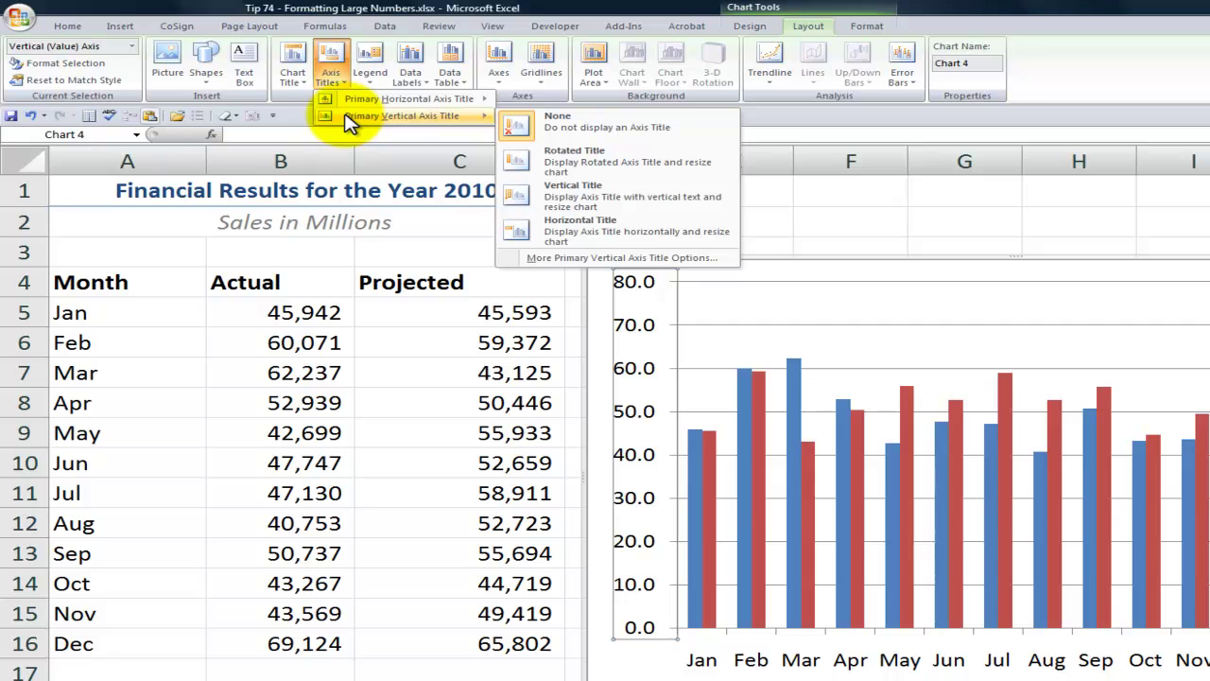
{"action": "left_click", "coordinate": [570, 193]}
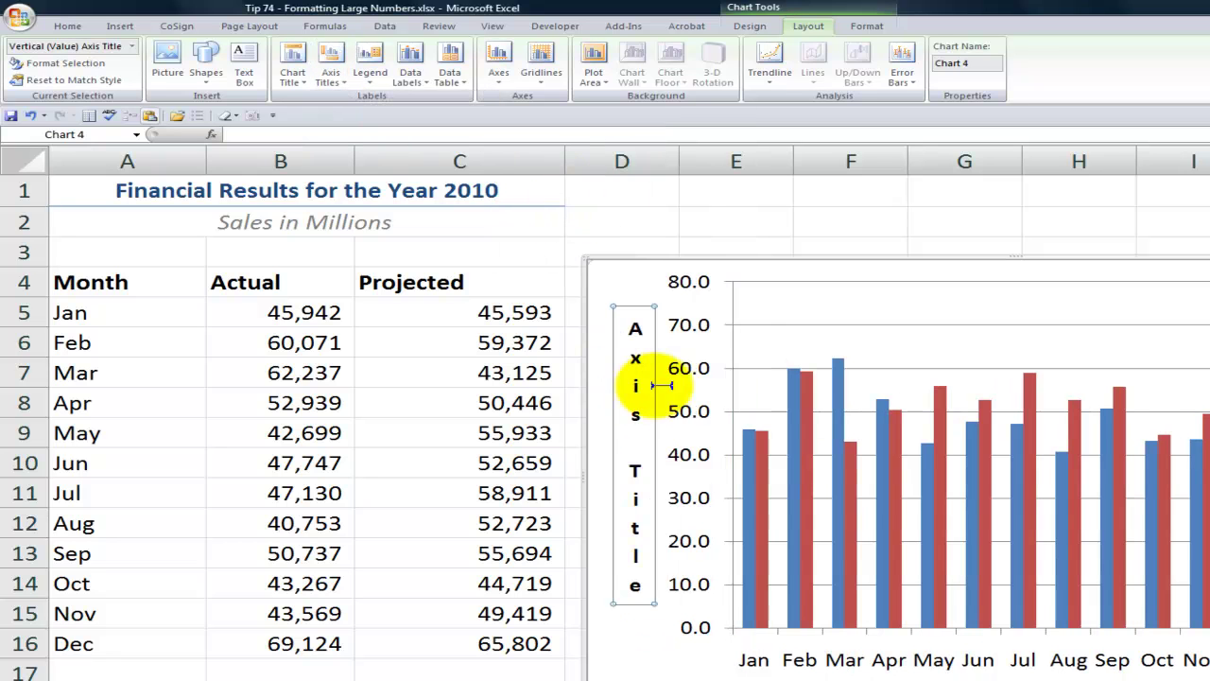
{"action": "left_click_drag", "start_coordinate": [635, 321], "coordinate": [640, 568]}
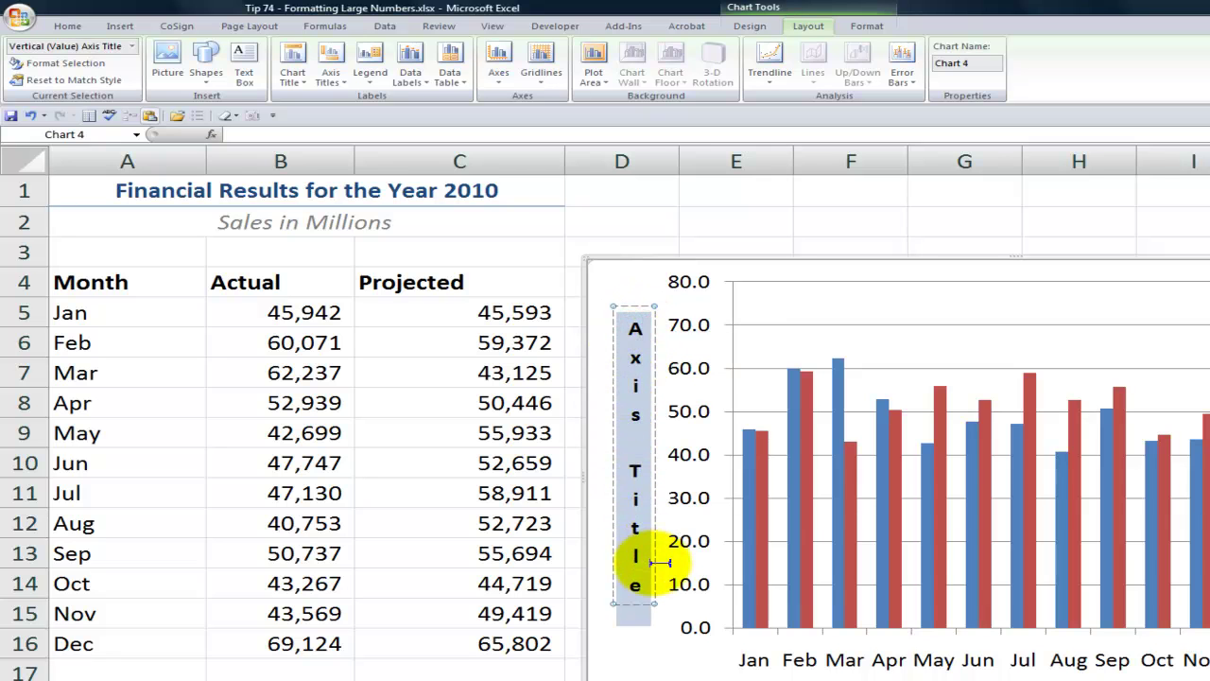
{"action": "type", "text": "Millions"}
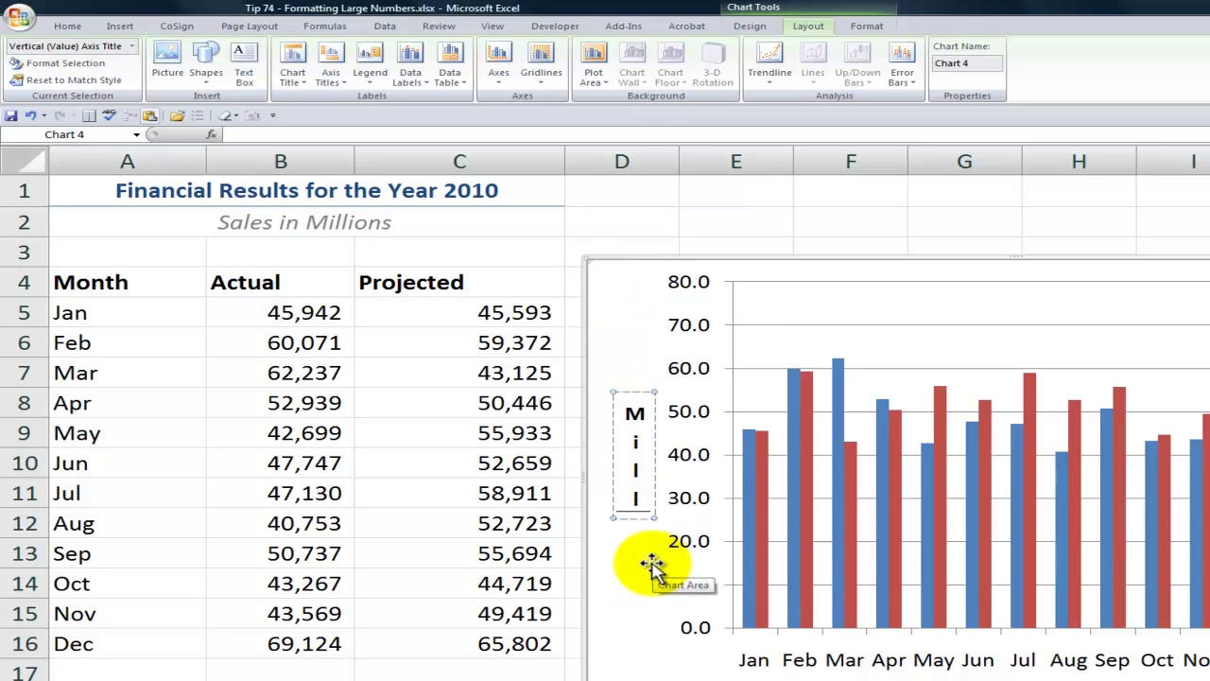
{"action": "left_click", "coordinate": [662, 645]}
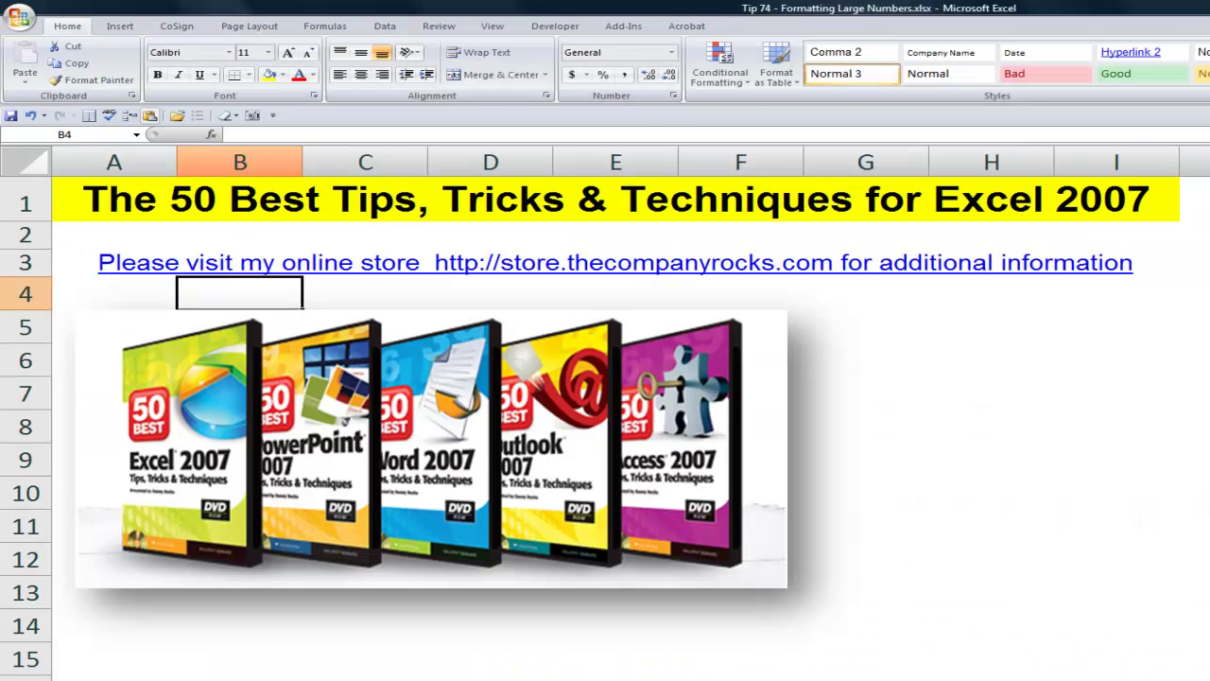
- Select cell A4 on the 50 Best sheet
{"action": "left_click", "coordinate": [102, 283]}
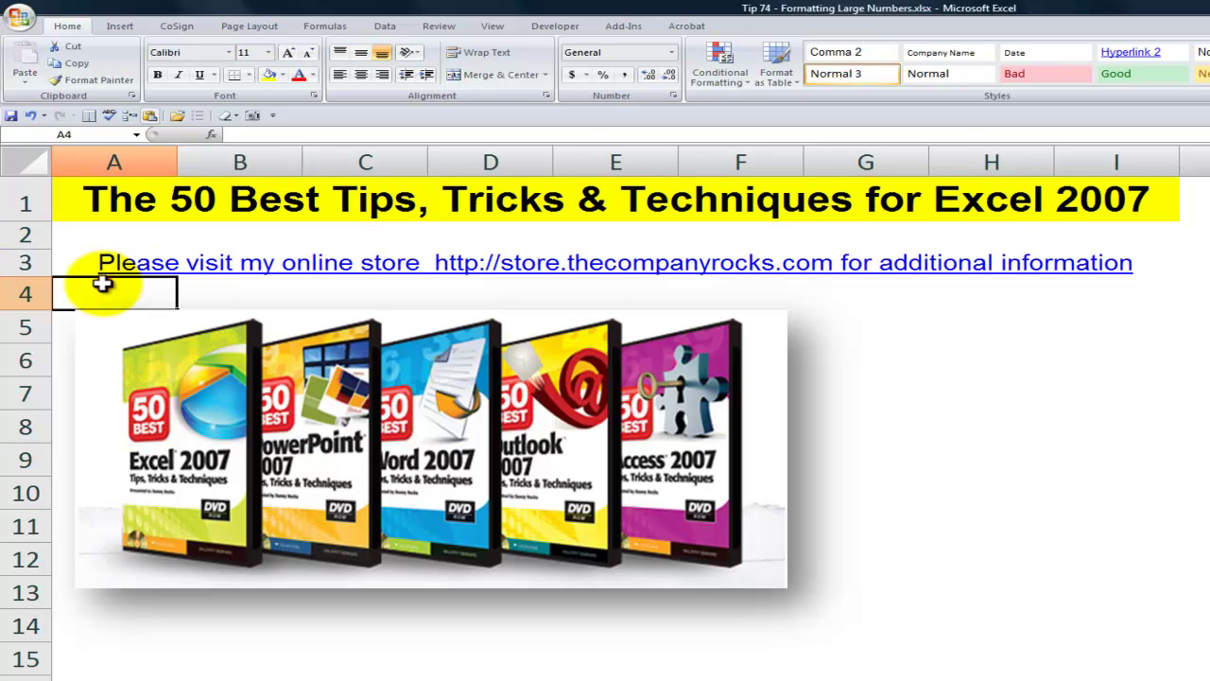